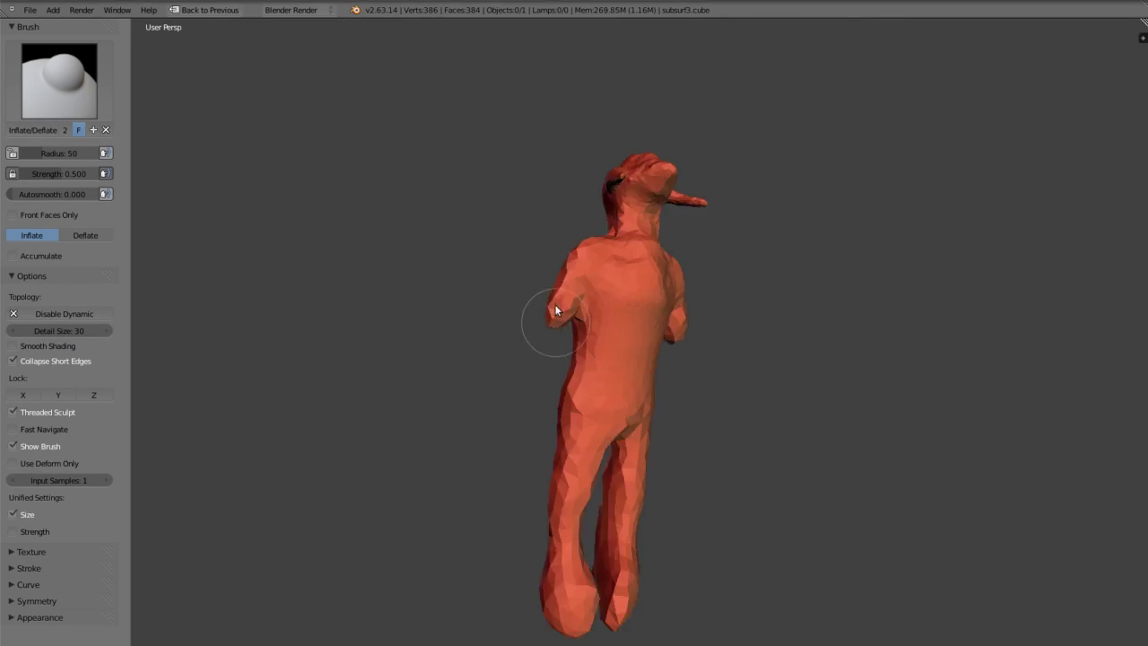
Step: Shape the arms and torso with Inflate/Deflate and Draw, checking from side, front and back
{"action": "key", "text": "k"}
{"action": "mouse_move", "coordinate": [602, 434]}
{"action": "middle_mouse_down"}
{"action": "mouse_move", "coordinate": [706, 110]}
{"action": "mouse_move", "coordinate": [642, 300]}
{"action": "middle_mouse_up"}
{"action": "scroll", "coordinate": [642, 299], "scroll_direction": "up", "scroll_amount": 5}
{"action": "scroll", "coordinate": [698, 309], "scroll_direction": "down", "scroll_amount": 5}
{"action": "mouse_move", "coordinate": [658, 255]}
{"action": "middle_mouse_down"}
{"action": "mouse_move", "coordinate": [559, 261]}
{"action": "mouse_move", "coordinate": [533, 303]}
{"action": "mouse_move", "coordinate": [747, 227]}
{"action": "mouse_move", "coordinate": [570, 357]}
{"action": "middle_mouse_up"}
{"action": "key", "text": "k"}
{"action": "scroll", "coordinate": [570, 357], "scroll_direction": "down", "scroll_amount": 3}
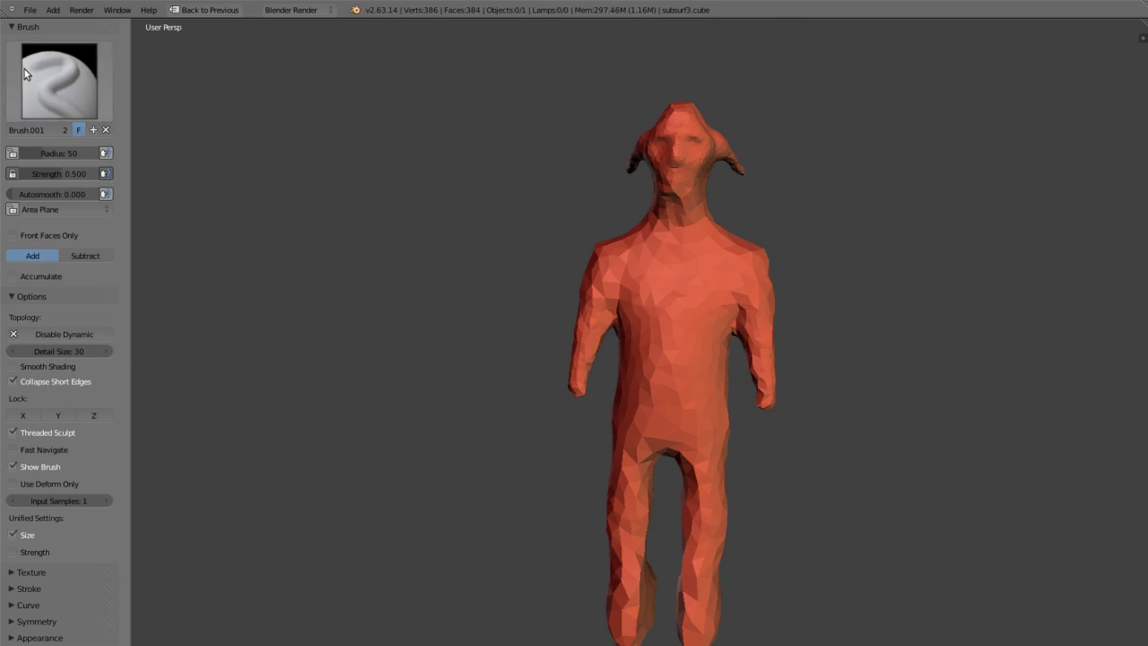
{"action": "mouse_move", "coordinate": [123, 199]}
{"action": "middle_mouse_down"}
{"action": "mouse_move", "coordinate": [573, 318]}
{"action": "mouse_move", "coordinate": [684, 376]}
{"action": "mouse_move", "coordinate": [676, 468]}
{"action": "mouse_move", "coordinate": [622, 597]}
{"action": "middle_mouse_up"}
Step: Pull the head into a longer shape with Grab, using front and side views
{"action": "key", "text": "KP_1"}
{"action": "key", "text": "KP_3"}
{"action": "key", "text": "KP_1"}
{"action": "key", "text": "KP_3"}
{"action": "key", "text": "g"}
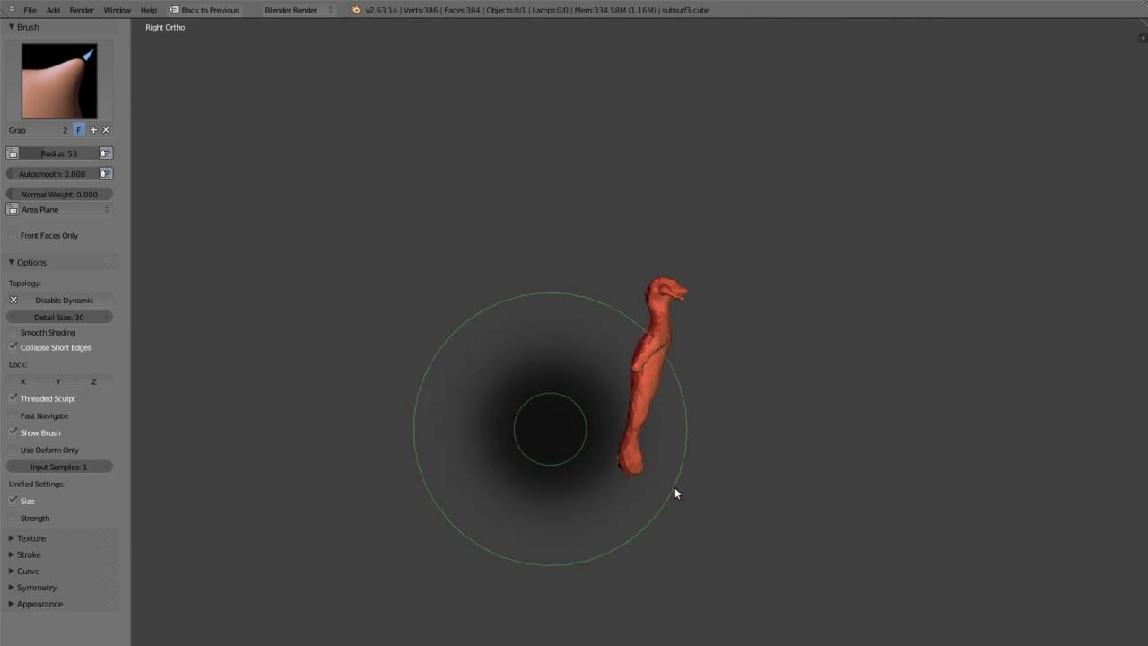
{"action": "mouse_move", "coordinate": [728, 368]}
{"action": "middle_mouse_down"}
{"action": "mouse_move", "coordinate": [697, 256]}
{"action": "mouse_move", "coordinate": [727, 338]}
{"action": "mouse_move", "coordinate": [472, 264]}
{"action": "mouse_move", "coordinate": [727, 147]}
{"action": "mouse_move", "coordinate": [456, 351]}
{"action": "mouse_move", "coordinate": [723, 500]}
{"action": "mouse_move", "coordinate": [669, 466]}
{"action": "mouse_move", "coordinate": [576, 329]}
{"action": "mouse_move", "coordinate": [633, 254]}
{"action": "mouse_move", "coordinate": [619, 249]}
{"action": "mouse_move", "coordinate": [765, 317]}
{"action": "mouse_move", "coordinate": [686, 258]}
{"action": "mouse_move", "coordinate": [700, 395]}
{"action": "mouse_move", "coordinate": [538, 319]}
{"action": "mouse_move", "coordinate": [538, 245]}
{"action": "mouse_move", "coordinate": [682, 155]}
{"action": "mouse_move", "coordinate": [628, 182]}
{"action": "mouse_move", "coordinate": [646, 266]}
{"action": "mouse_move", "coordinate": [730, 410]}
{"action": "mouse_move", "coordinate": [697, 541]}
{"action": "mouse_move", "coordinate": [632, 430]}
{"action": "middle_mouse_up"}
{"action": "key", "text": "ctrl+KP_1"}
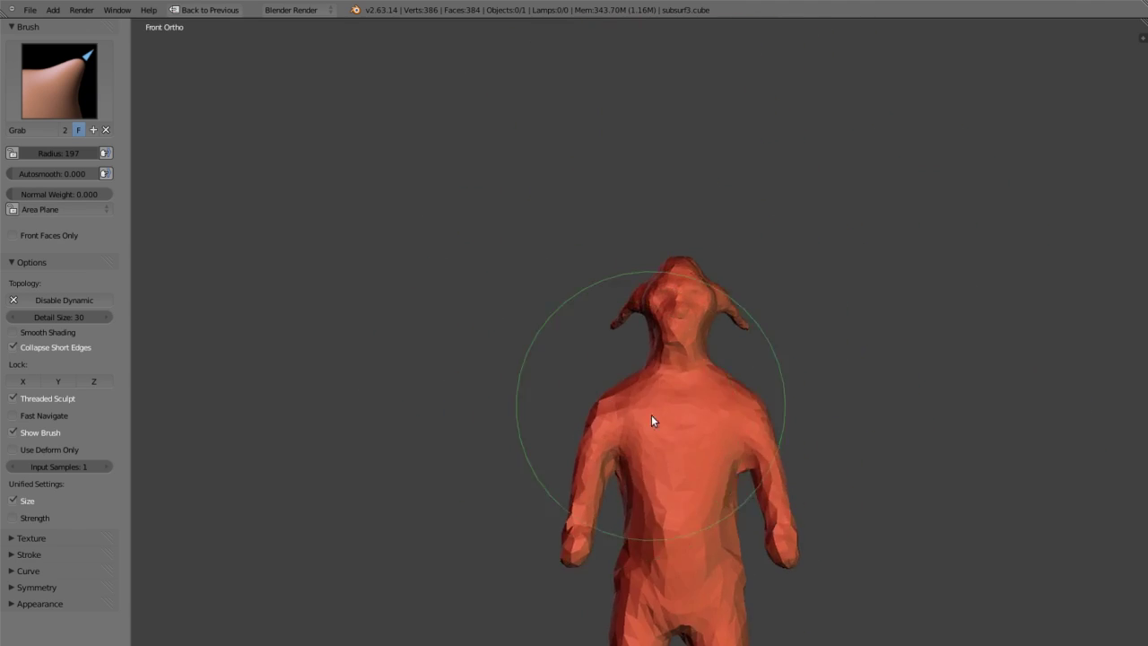
{"action": "scroll", "coordinate": [651, 414], "scroll_direction": "up", "scroll_amount": 3}
{"action": "scroll", "coordinate": [456, 461], "scroll_direction": "down", "scroll_amount": 3}
Step: Stretch the ears long and sweep back the horn, with detail size 25
{"action": "key", "text": "KP_3"}
{"action": "scroll", "coordinate": [658, 346], "scroll_direction": "up", "scroll_amount": 3}
{"action": "scroll", "coordinate": [658, 346], "scroll_direction": "up", "scroll_amount": 2}
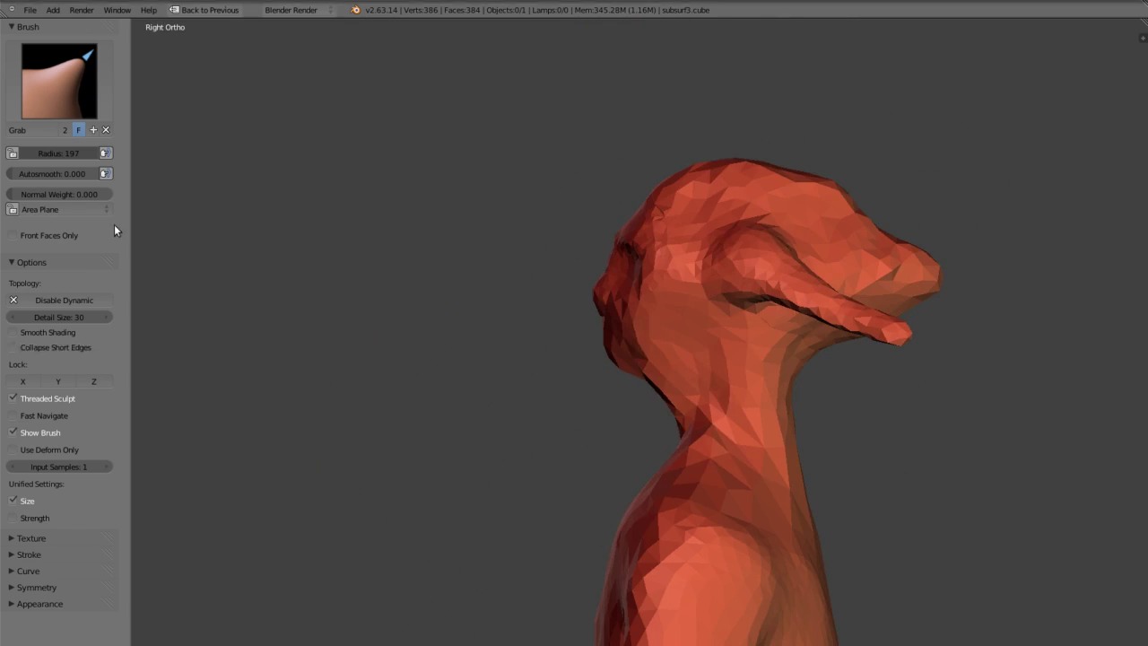
{"action": "key", "text": "c"}
{"action": "mouse_move", "coordinate": [672, 315]}
{"action": "middle_mouse_down"}
{"action": "mouse_move", "coordinate": [656, 428]}
{"action": "mouse_move", "coordinate": [700, 329]}
{"action": "mouse_move", "coordinate": [610, 349]}
{"action": "mouse_move", "coordinate": [583, 333]}
{"action": "mouse_move", "coordinate": [592, 405]}
{"action": "middle_mouse_up"}
{"action": "scroll", "coordinate": [616, 388], "scroll_direction": "down", "scroll_amount": 3}
{"action": "key", "text": "KP_5"}
{"action": "mouse_move", "coordinate": [549, 485]}
{"action": "middle_mouse_down"}
{"action": "mouse_move", "coordinate": [616, 388]}
{"action": "mouse_move", "coordinate": [549, 376]}
{"action": "middle_mouse_up"}
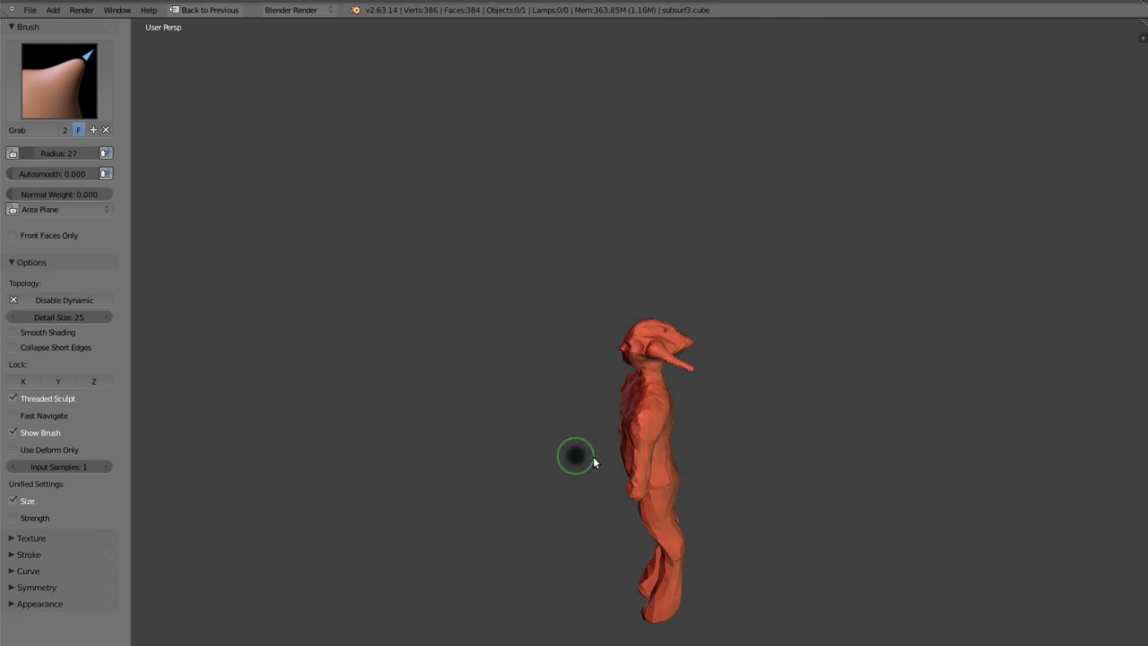
{"action": "scroll", "coordinate": [595, 357], "scroll_direction": "up", "scroll_amount": 2}
{"action": "mouse_move", "coordinate": [763, 410]}
{"action": "middle_mouse_down"}
{"action": "mouse_move", "coordinate": [595, 357]}
{"action": "mouse_move", "coordinate": [676, 346]}
{"action": "middle_mouse_up"}
Step: Build up the closed eyes and nose with the Clay Strips brush
{"action": "key", "text": "c"}
{"action": "middle_click_drag", "start_coordinate": [656, 419], "coordinate": [502, 373]}
{"action": "scroll", "coordinate": [502, 373], "scroll_direction": "up", "scroll_amount": 3}
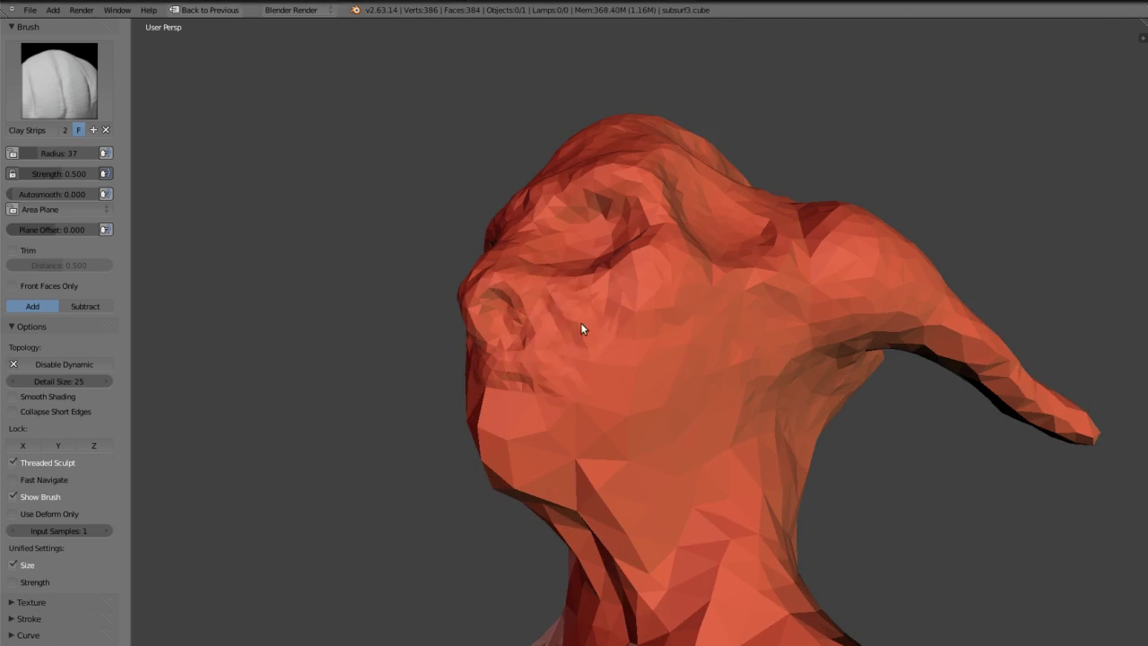
{"action": "mouse_move", "coordinate": [580, 322]}
{"action": "middle_mouse_down"}
{"action": "mouse_move", "coordinate": [754, 311]}
{"action": "mouse_move", "coordinate": [678, 375]}
{"action": "mouse_move", "coordinate": [635, 376]}
{"action": "mouse_move", "coordinate": [718, 450]}
{"action": "middle_mouse_up"}
{"action": "middle_click_drag", "start_coordinate": [610, 321], "coordinate": [676, 338]}
{"action": "mouse_move", "coordinate": [756, 360]}
{"action": "middle_mouse_down"}
{"action": "mouse_move", "coordinate": [639, 330]}
{"action": "mouse_move", "coordinate": [744, 320]}
{"action": "middle_mouse_up"}
{"action": "scroll", "coordinate": [905, 405], "scroll_direction": "up", "scroll_amount": 5}
{"action": "scroll", "coordinate": [818, 376], "scroll_direction": "down", "scroll_amount": 2}
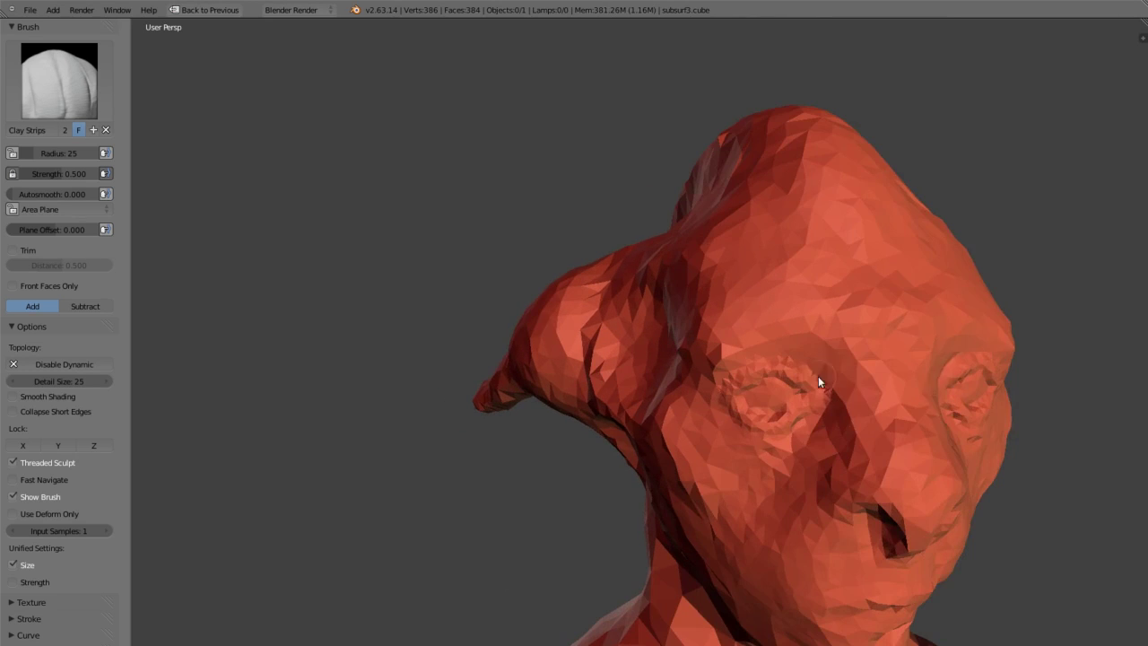
{"action": "mouse_move", "coordinate": [718, 388]}
{"action": "middle_mouse_down"}
{"action": "mouse_move", "coordinate": [722, 254]}
{"action": "mouse_move", "coordinate": [677, 308]}
{"action": "mouse_move", "coordinate": [611, 326]}
{"action": "mouse_move", "coordinate": [650, 317]}
{"action": "mouse_move", "coordinate": [549, 317]}
{"action": "mouse_move", "coordinate": [609, 280]}
{"action": "mouse_move", "coordinate": [649, 289]}
{"action": "middle_mouse_up"}
Step: Define the lips and brow creases, then select the Snake Hook brush
{"action": "scroll", "coordinate": [650, 316], "scroll_direction": "up", "scroll_amount": 2}
{"action": "scroll", "coordinate": [671, 315], "scroll_direction": "down", "scroll_amount": 2}
{"action": "scroll", "coordinate": [549, 316], "scroll_direction": "up", "scroll_amount": 3}
{"action": "scroll", "coordinate": [549, 318], "scroll_direction": "down", "scroll_amount": 2}
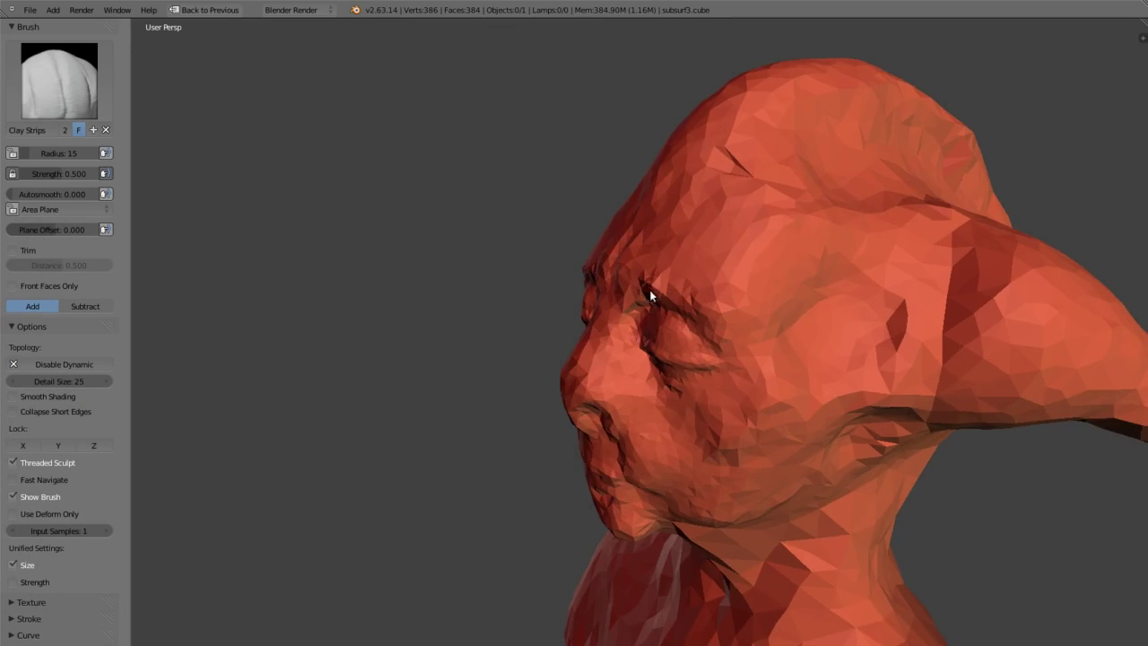
{"action": "scroll", "coordinate": [649, 290], "scroll_direction": "down", "scroll_amount": 1}
{"action": "left_click", "coordinate": [101, 112]}
{"action": "left_click", "coordinate": [456, 356]}
{"action": "mouse_move", "coordinate": [455, 356]}
{"action": "middle_mouse_down"}
{"action": "mouse_move", "coordinate": [796, 377]}
{"action": "mouse_move", "coordinate": [835, 411]}
{"action": "mouse_move", "coordinate": [54, 292]}
{"action": "middle_mouse_up"}
Step: Save the file as 012 and switch off dynamic topology
{"action": "middle_click_drag", "start_coordinate": [262, 344], "coordinate": [56, 303]}
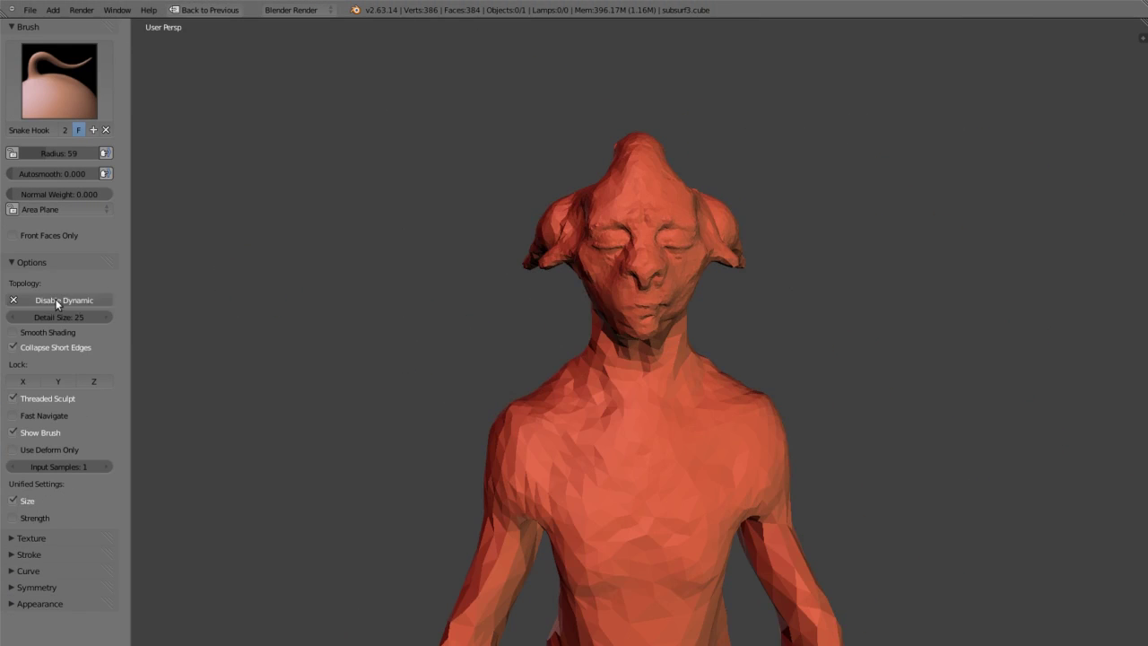
{"action": "middle_click_drag", "start_coordinate": [793, 285], "coordinate": [904, 368]}
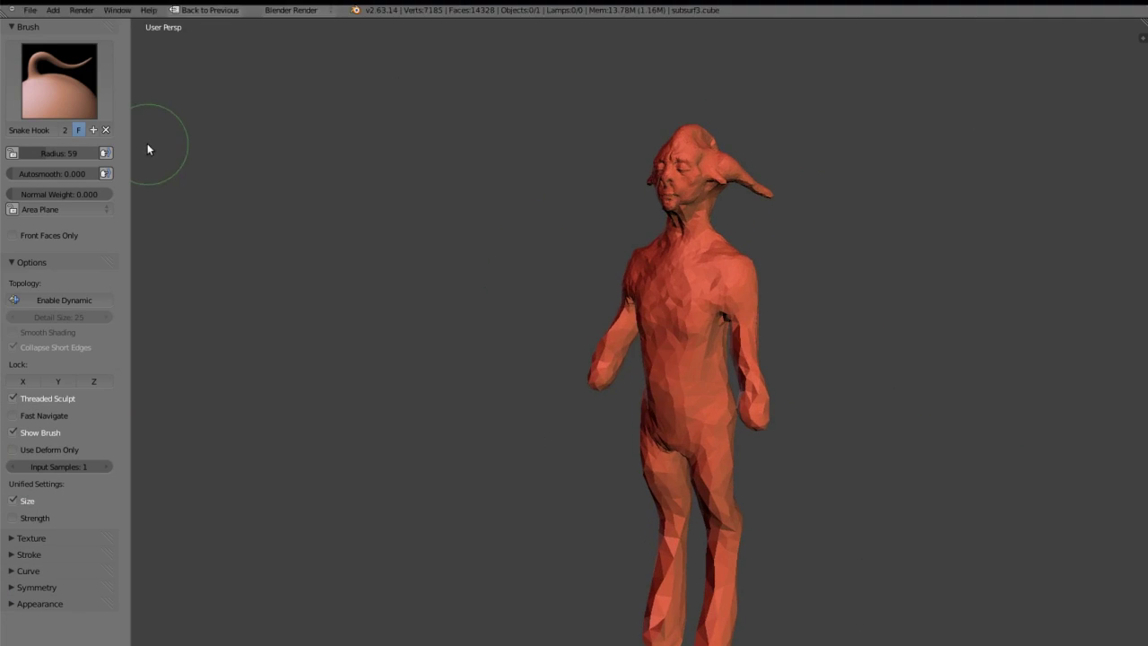
{"action": "middle_click_drag", "start_coordinate": [148, 144], "coordinate": [378, 184]}
{"action": "key", "text": "ctrl+s"}
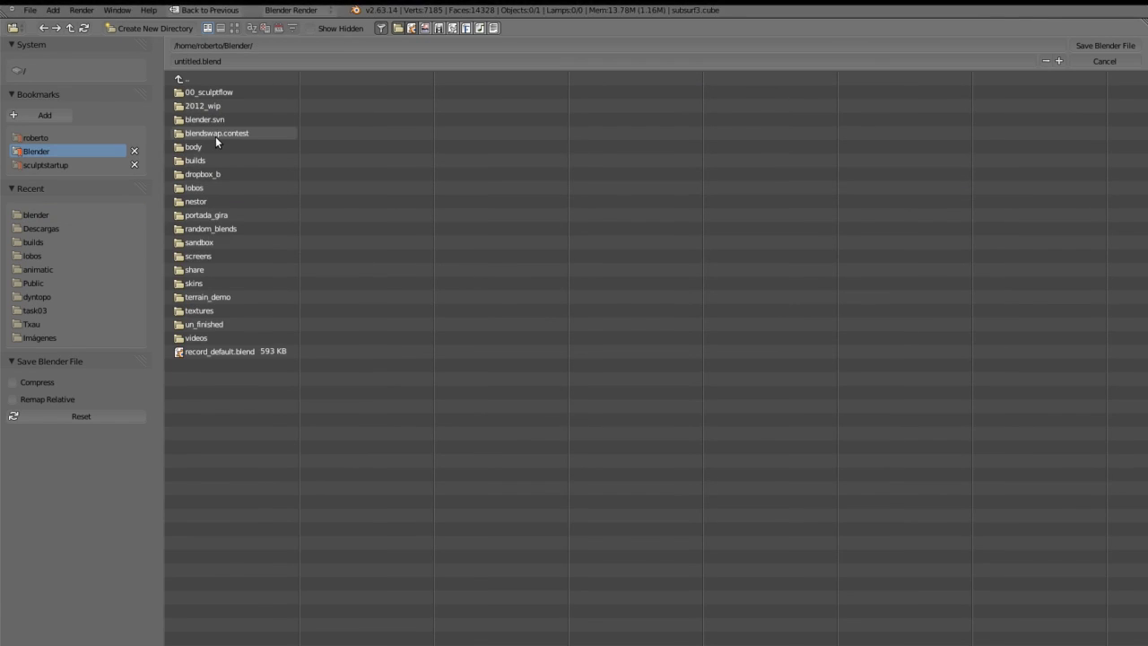
{"action": "key", "text": "Return"}
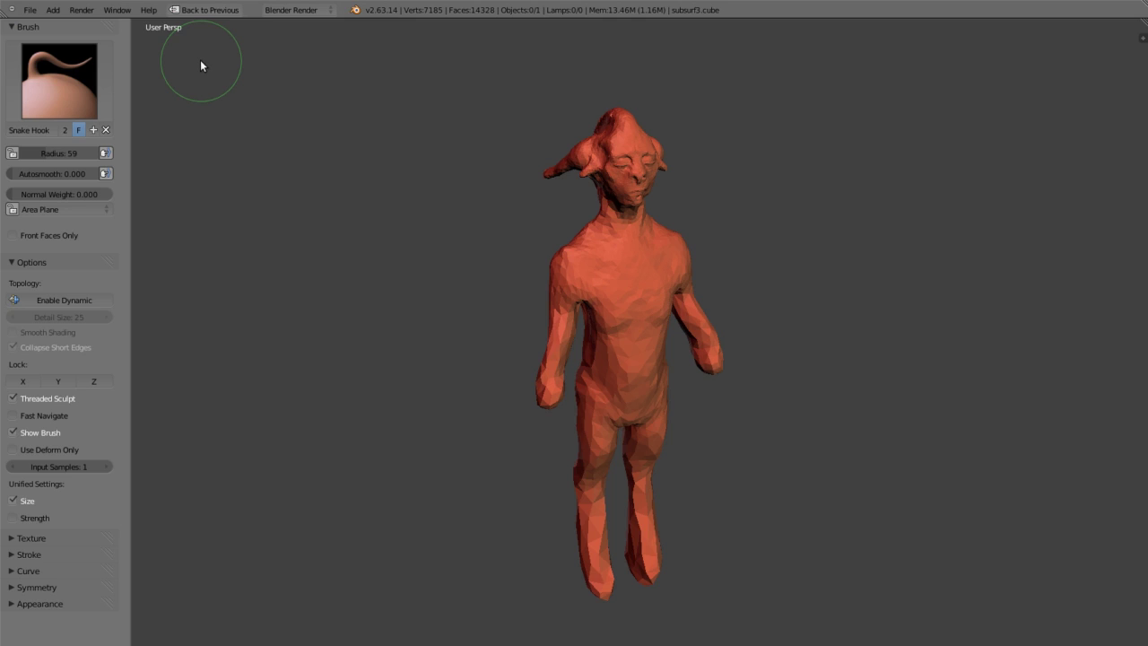
{"action": "left_click", "coordinate": [62, 98]}
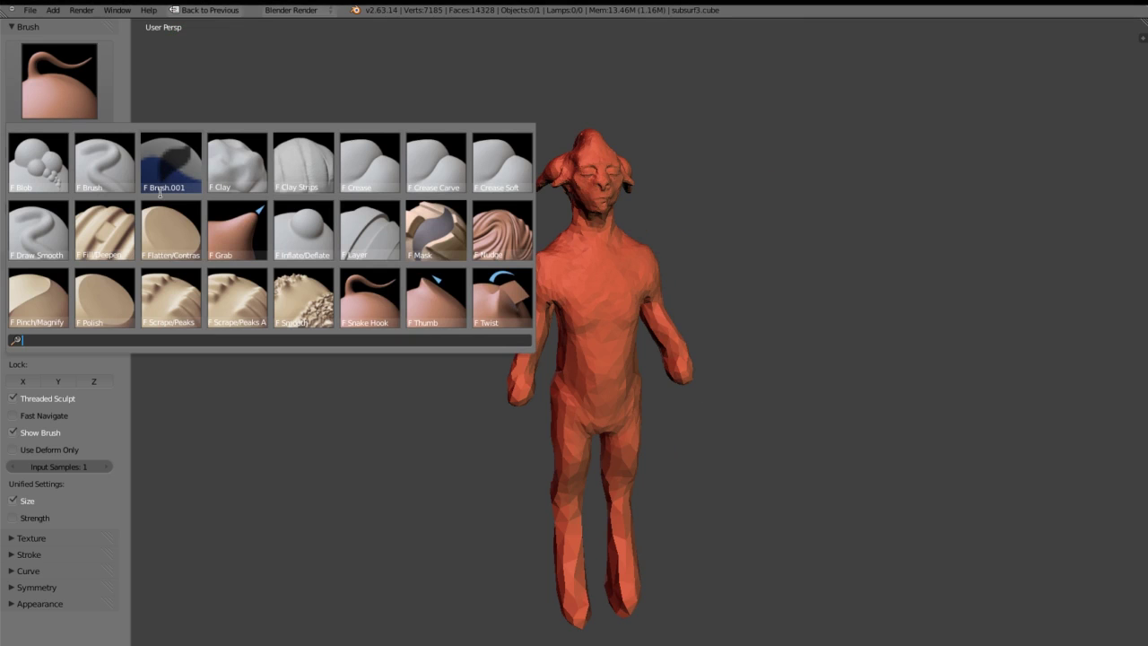
{"action": "mouse_move", "coordinate": [603, 215]}
{"action": "middle_mouse_down"}
{"action": "mouse_move", "coordinate": [473, 238]}
{"action": "mouse_move", "coordinate": [724, 394]}
{"action": "mouse_move", "coordinate": [591, 208]}
{"action": "middle_mouse_up"}
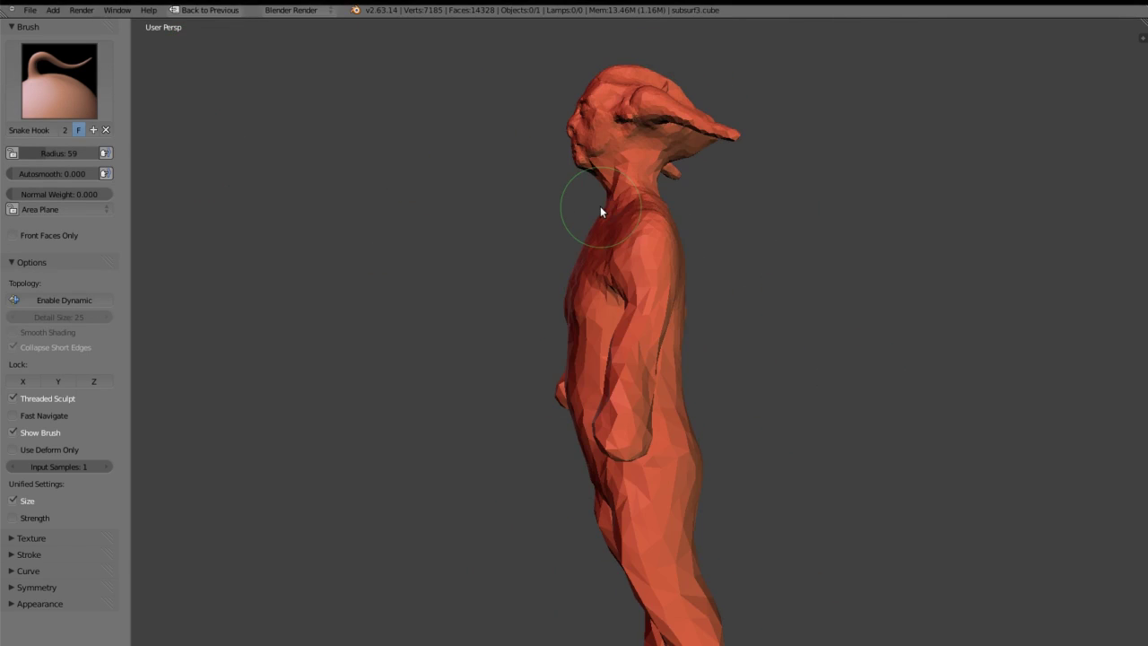
{"action": "middle_click_drag", "start_coordinate": [461, 205], "coordinate": [695, 302]}
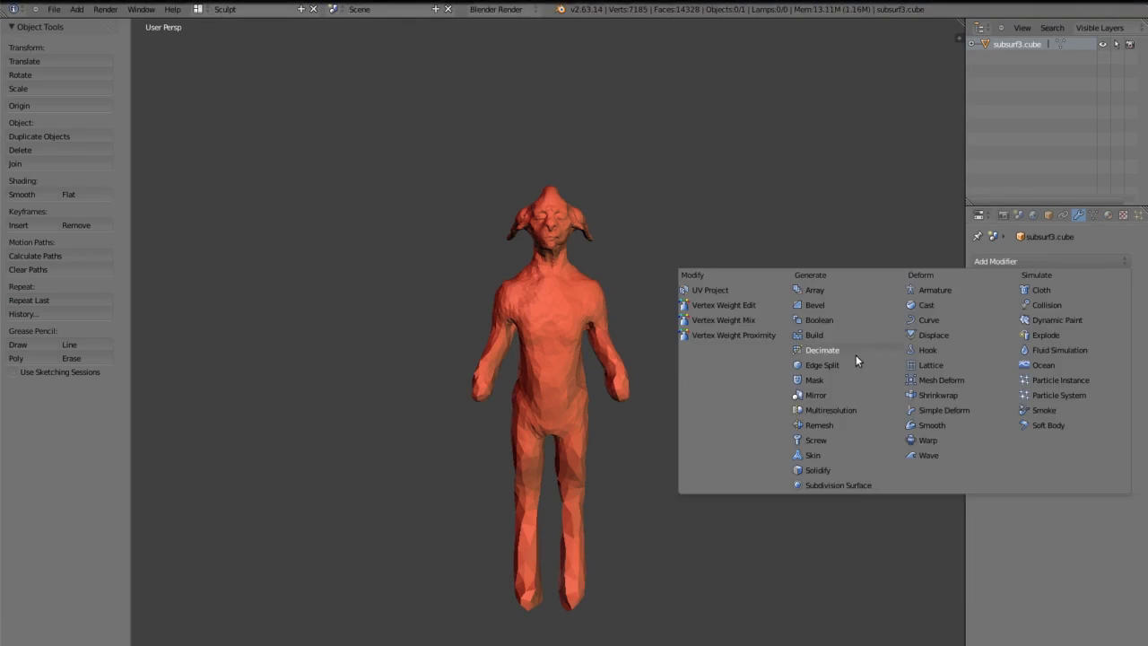
{"action": "middle_click_drag", "start_coordinate": [651, 370], "coordinate": [730, 390]}
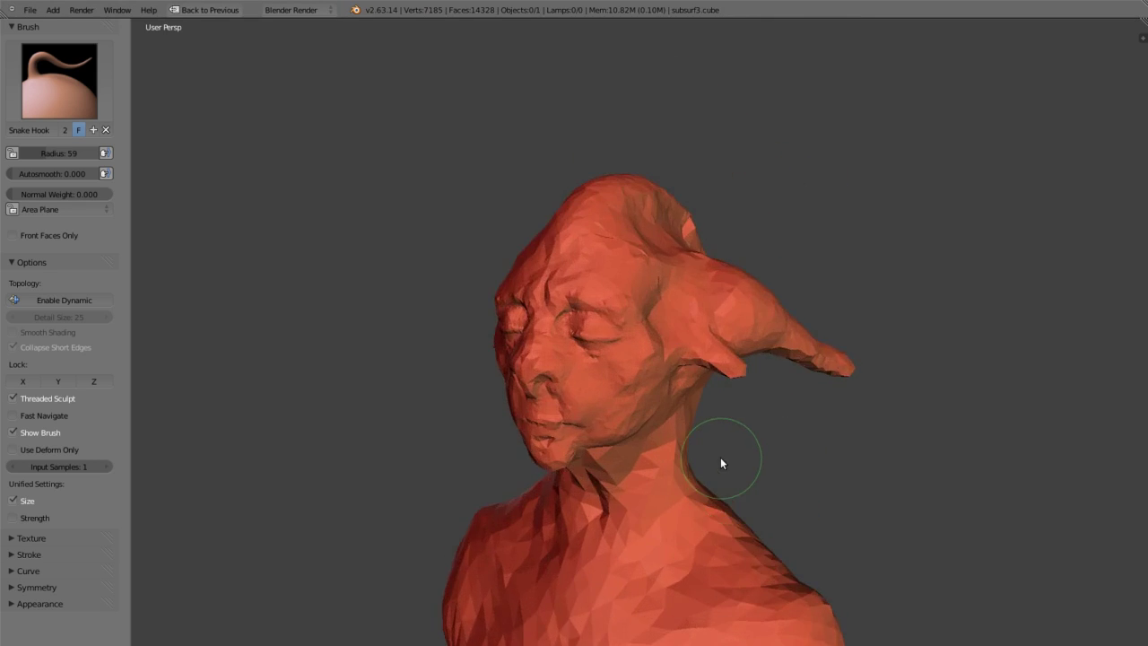
{"action": "scroll", "coordinate": [801, 430], "scroll_direction": "down", "scroll_amount": 5}
{"action": "mouse_move", "coordinate": [801, 429]}
{"action": "middle_mouse_down"}
{"action": "mouse_move", "coordinate": [654, 321]}
{"action": "mouse_move", "coordinate": [618, 231]}
{"action": "mouse_move", "coordinate": [762, 364]}
{"action": "middle_mouse_up"}
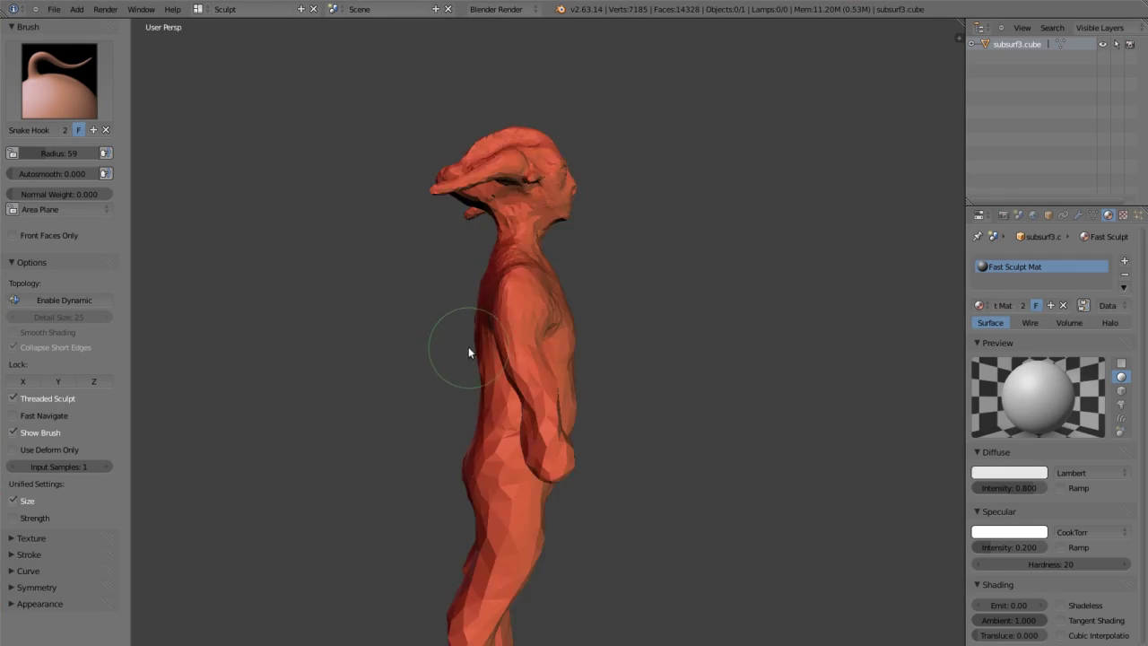
Step: Re-enable dynamic topology on the sculpt with Ctrl+D
{"action": "mouse_move", "coordinate": [469, 346]}
{"action": "middle_mouse_down"}
{"action": "mouse_move", "coordinate": [733, 392]}
{"action": "mouse_move", "coordinate": [495, 278]}
{"action": "mouse_move", "coordinate": [584, 325]}
{"action": "mouse_move", "coordinate": [581, 384]}
{"action": "middle_mouse_up"}
{"action": "mouse_move", "coordinate": [545, 306]}
{"action": "middle_mouse_down"}
{"action": "mouse_move", "coordinate": [568, 312]}
{"action": "mouse_move", "coordinate": [505, 293]}
{"action": "middle_mouse_up"}
{"action": "mouse_move", "coordinate": [407, 253]}
{"action": "middle_mouse_down"}
{"action": "mouse_move", "coordinate": [517, 384]}
{"action": "mouse_move", "coordinate": [532, 364]}
{"action": "middle_mouse_up"}
{"action": "middle_click_drag", "start_coordinate": [545, 413], "coordinate": [460, 360]}
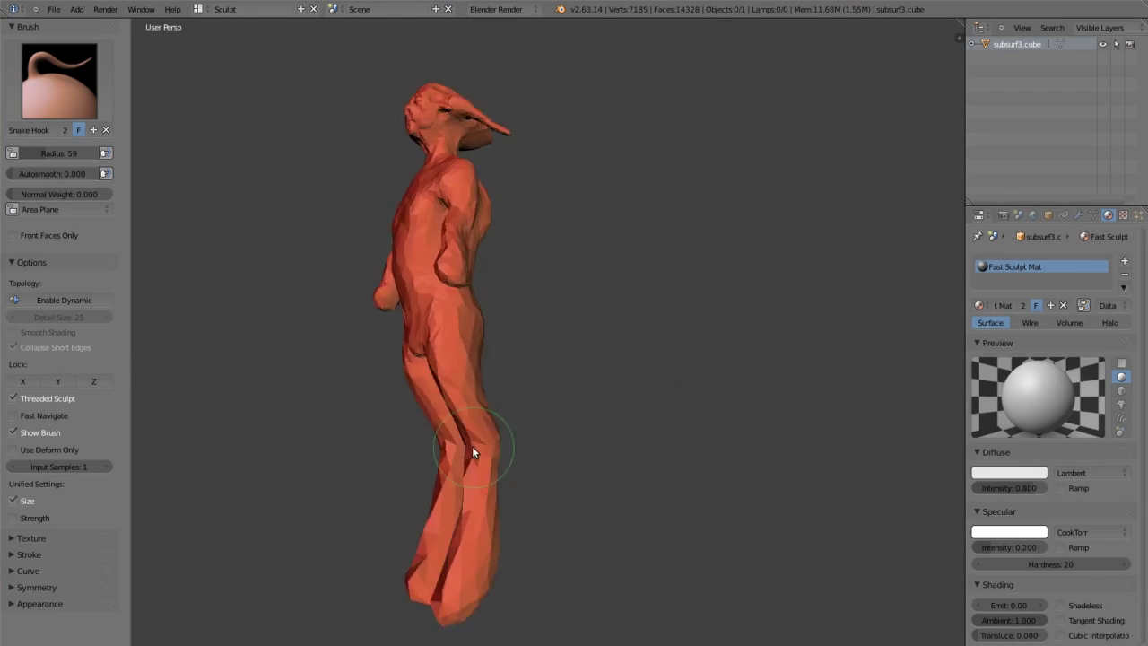
{"action": "scroll", "coordinate": [578, 382], "scroll_direction": "up", "scroll_amount": 3}
{"action": "mouse_move", "coordinate": [607, 269]}
{"action": "middle_mouse_down"}
{"action": "mouse_move", "coordinate": [366, 318]}
{"action": "mouse_move", "coordinate": [454, 325]}
{"action": "mouse_move", "coordinate": [618, 370]}
{"action": "mouse_move", "coordinate": [500, 337]}
{"action": "mouse_move", "coordinate": [510, 364]}
{"action": "mouse_move", "coordinate": [627, 285]}
{"action": "mouse_move", "coordinate": [577, 432]}
{"action": "mouse_move", "coordinate": [592, 476]}
{"action": "mouse_move", "coordinate": [548, 440]}
{"action": "middle_mouse_up"}
{"action": "key", "text": "ctrl+d"}
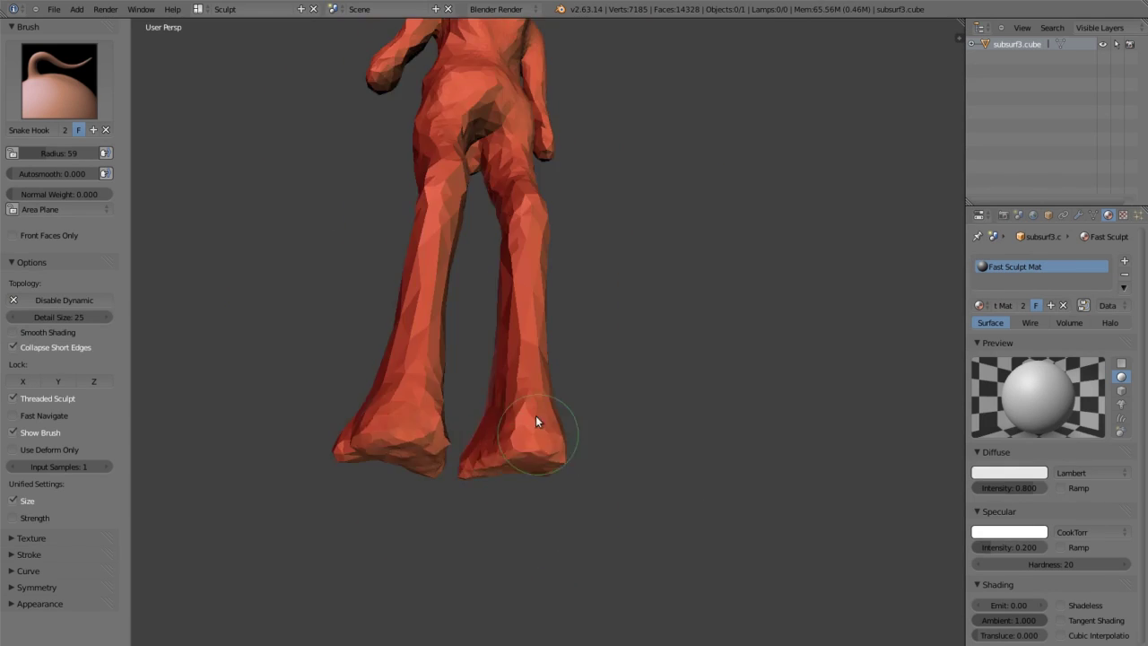
Step: Shape the legs, feet and arms with Inflate/Deflate and Snake Hook brushes
{"action": "mouse_move", "coordinate": [566, 291]}
{"action": "middle_mouse_down"}
{"action": "mouse_move", "coordinate": [615, 309]}
{"action": "mouse_move", "coordinate": [614, 293]}
{"action": "mouse_move", "coordinate": [549, 303]}
{"action": "mouse_move", "coordinate": [565, 265]}
{"action": "mouse_move", "coordinate": [409, 287]}
{"action": "mouse_move", "coordinate": [467, 195]}
{"action": "mouse_move", "coordinate": [666, 180]}
{"action": "mouse_move", "coordinate": [676, 304]}
{"action": "mouse_move", "coordinate": [399, 183]}
{"action": "mouse_move", "coordinate": [323, 307]}
{"action": "mouse_move", "coordinate": [638, 434]}
{"action": "mouse_move", "coordinate": [698, 285]}
{"action": "mouse_move", "coordinate": [584, 418]}
{"action": "mouse_move", "coordinate": [625, 461]}
{"action": "mouse_move", "coordinate": [679, 333]}
{"action": "mouse_move", "coordinate": [665, 377]}
{"action": "mouse_move", "coordinate": [581, 328]}
{"action": "mouse_move", "coordinate": [461, 379]}
{"action": "mouse_move", "coordinate": [568, 440]}
{"action": "mouse_move", "coordinate": [499, 442]}
{"action": "mouse_move", "coordinate": [623, 410]}
{"action": "mouse_move", "coordinate": [597, 315]}
{"action": "mouse_move", "coordinate": [622, 363]}
{"action": "mouse_move", "coordinate": [525, 351]}
{"action": "mouse_move", "coordinate": [554, 401]}
{"action": "mouse_move", "coordinate": [389, 428]}
{"action": "mouse_move", "coordinate": [597, 329]}
{"action": "mouse_move", "coordinate": [635, 469]}
{"action": "mouse_move", "coordinate": [615, 415]}
{"action": "mouse_move", "coordinate": [620, 277]}
{"action": "mouse_move", "coordinate": [657, 392]}
{"action": "mouse_move", "coordinate": [552, 359]}
{"action": "mouse_move", "coordinate": [559, 385]}
{"action": "mouse_move", "coordinate": [546, 353]}
{"action": "mouse_move", "coordinate": [582, 317]}
{"action": "mouse_move", "coordinate": [635, 395]}
{"action": "mouse_move", "coordinate": [428, 379]}
{"action": "mouse_move", "coordinate": [23, 220]}
{"action": "middle_mouse_up"}
{"action": "key", "text": "i"}
{"action": "key", "text": "k"}
{"action": "key", "text": "i"}
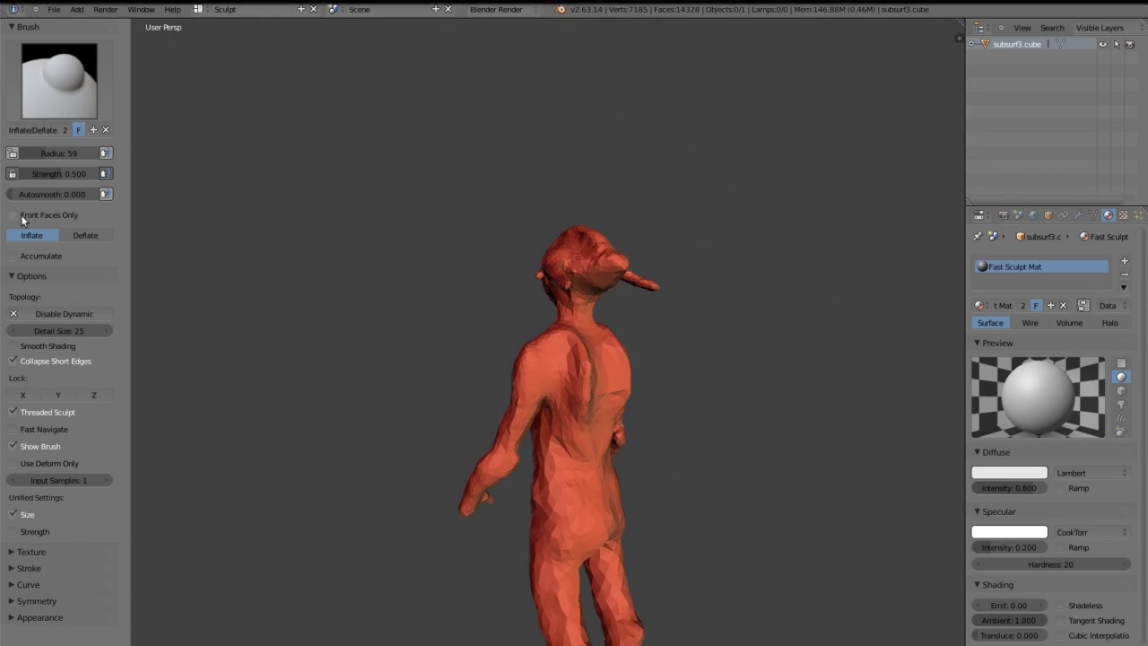
Step: Bring the creature's left hand into view with Snake Hook selected
{"action": "mouse_move", "coordinate": [657, 417]}
{"action": "middle_mouse_down"}
{"action": "mouse_move", "coordinate": [691, 433]}
{"action": "mouse_move", "coordinate": [640, 456]}
{"action": "mouse_move", "coordinate": [492, 399]}
{"action": "mouse_move", "coordinate": [452, 346]}
{"action": "mouse_move", "coordinate": [623, 308]}
{"action": "mouse_move", "coordinate": [597, 397]}
{"action": "mouse_move", "coordinate": [489, 553]}
{"action": "mouse_move", "coordinate": [491, 508]}
{"action": "middle_mouse_up"}
{"action": "key", "text": "c"}
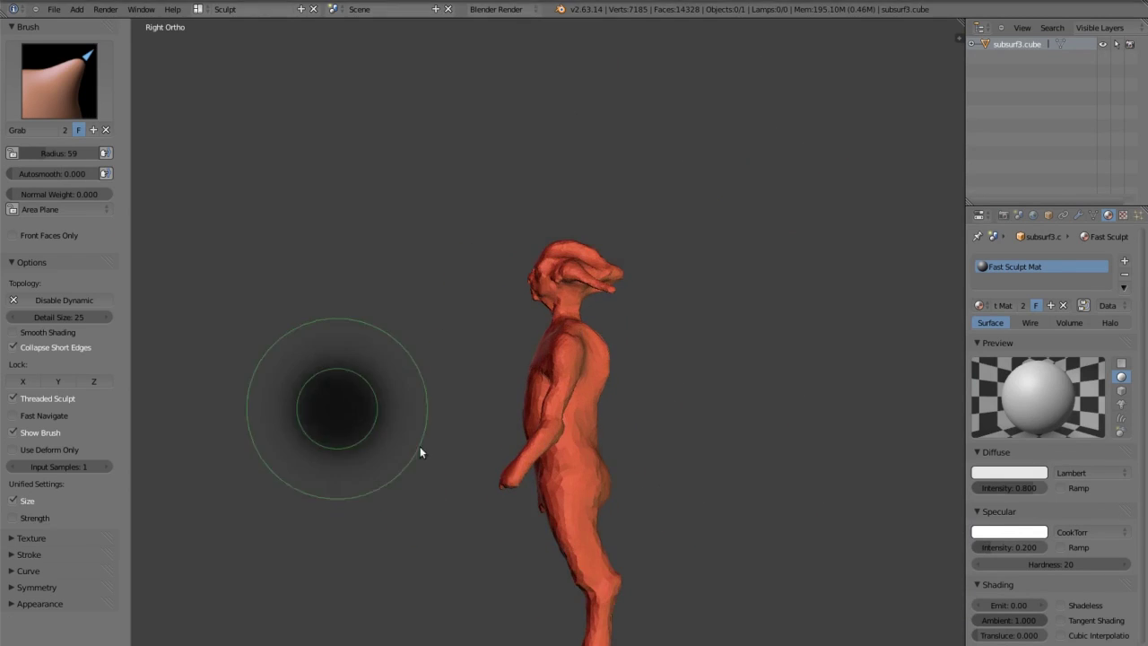
{"action": "mouse_move", "coordinate": [471, 536]}
{"action": "middle_mouse_down"}
{"action": "mouse_move", "coordinate": [425, 344]}
{"action": "mouse_move", "coordinate": [589, 490]}
{"action": "mouse_move", "coordinate": [546, 326]}
{"action": "middle_mouse_up"}
{"action": "key", "text": "k"}
{"action": "scroll", "coordinate": [526, 407], "scroll_direction": "up", "scroll_amount": 5}
{"action": "mouse_move", "coordinate": [526, 406]}
{"action": "middle_mouse_down"}
{"action": "mouse_move", "coordinate": [551, 454]}
{"action": "mouse_move", "coordinate": [553, 377]}
{"action": "mouse_move", "coordinate": [416, 275]}
{"action": "mouse_move", "coordinate": [519, 397]}
{"action": "mouse_move", "coordinate": [655, 309]}
{"action": "mouse_move", "coordinate": [684, 260]}
{"action": "middle_mouse_up"}
{"action": "scroll", "coordinate": [416, 275], "scroll_direction": "down", "scroll_amount": 4}
{"action": "scroll", "coordinate": [519, 397], "scroll_direction": "down", "scroll_amount": 2}
{"action": "scroll", "coordinate": [596, 441], "scroll_direction": "up", "scroll_amount": 6}
Step: Pull long fingers out of the hand, then select Clay Strips
{"action": "mouse_move", "coordinate": [572, 410]}
{"action": "middle_mouse_down"}
{"action": "mouse_move", "coordinate": [585, 371]}
{"action": "mouse_move", "coordinate": [517, 354]}
{"action": "mouse_move", "coordinate": [595, 226]}
{"action": "mouse_move", "coordinate": [464, 305]}
{"action": "middle_mouse_up"}
{"action": "key", "text": "g"}
{"action": "scroll", "coordinate": [501, 329], "scroll_direction": "up", "scroll_amount": 3}
{"action": "left_click", "coordinate": [59, 81]}
{"action": "left_click", "coordinate": [310, 175]}
Step: Pull a finger further into shape with the Grab brush
{"action": "scroll", "coordinate": [511, 369], "scroll_direction": "down", "scroll_amount": 4}
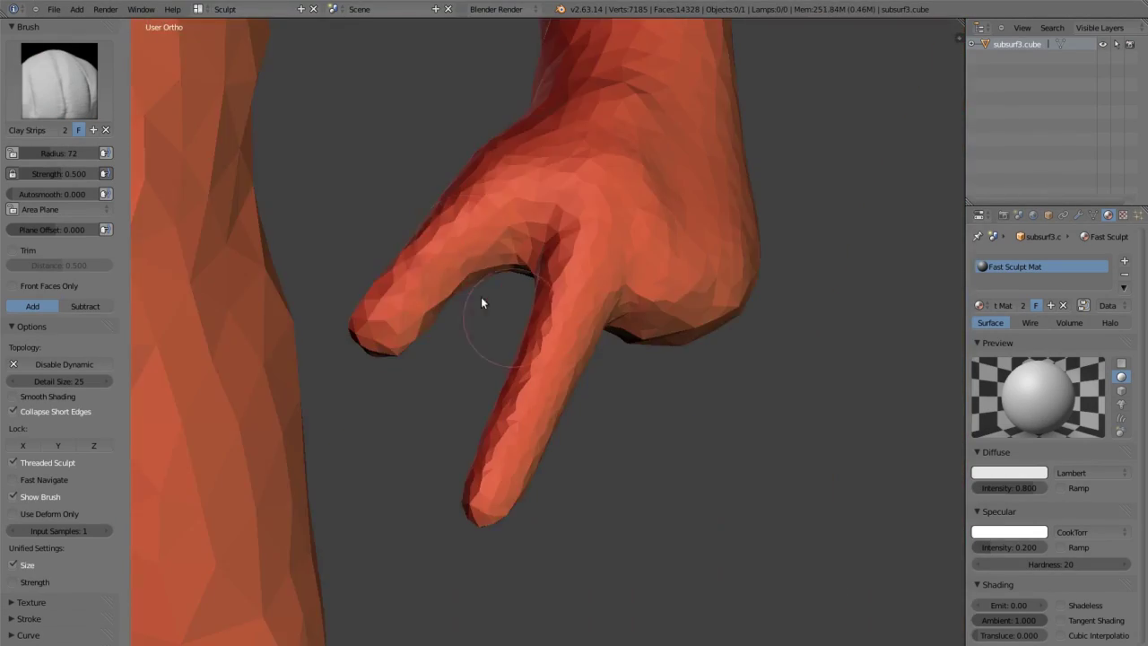
{"action": "scroll", "coordinate": [481, 300], "scroll_direction": "up", "scroll_amount": 4}
{"action": "middle_click_drag", "start_coordinate": [464, 528], "coordinate": [509, 325]}
{"action": "scroll", "coordinate": [474, 281], "scroll_direction": "down", "scroll_amount": 3}
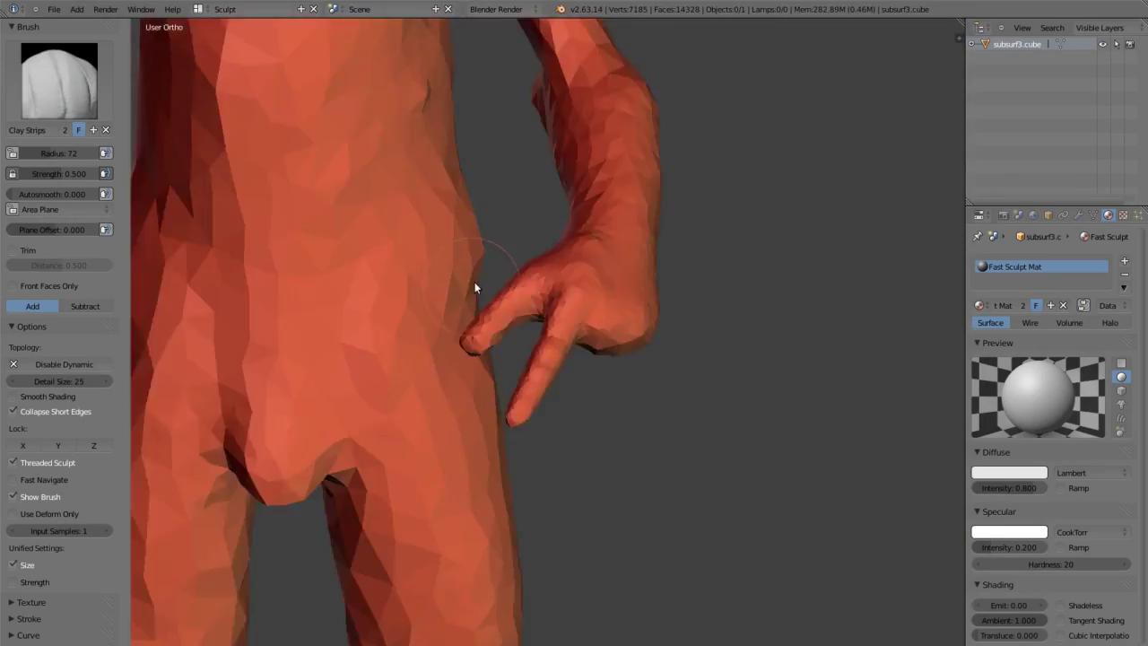
{"action": "key", "text": "g"}
{"action": "middle_click_drag", "start_coordinate": [475, 282], "coordinate": [532, 427]}
{"action": "scroll", "coordinate": [539, 338], "scroll_direction": "up", "scroll_amount": 3}
{"action": "scroll", "coordinate": [539, 342], "scroll_direction": "down", "scroll_amount": 3}
{"action": "mouse_move", "coordinate": [583, 302]}
{"action": "middle_mouse_down"}
{"action": "mouse_move", "coordinate": [876, 354]}
{"action": "mouse_move", "coordinate": [629, 305]}
{"action": "mouse_move", "coordinate": [781, 225]}
{"action": "mouse_move", "coordinate": [653, 236]}
{"action": "mouse_move", "coordinate": [371, 448]}
{"action": "mouse_move", "coordinate": [618, 356]}
{"action": "mouse_move", "coordinate": [331, 288]}
{"action": "middle_mouse_up"}
Step: Shape the hand's fingers with Grab, then switch to Inflate/Deflate
{"action": "key", "text": "g"}
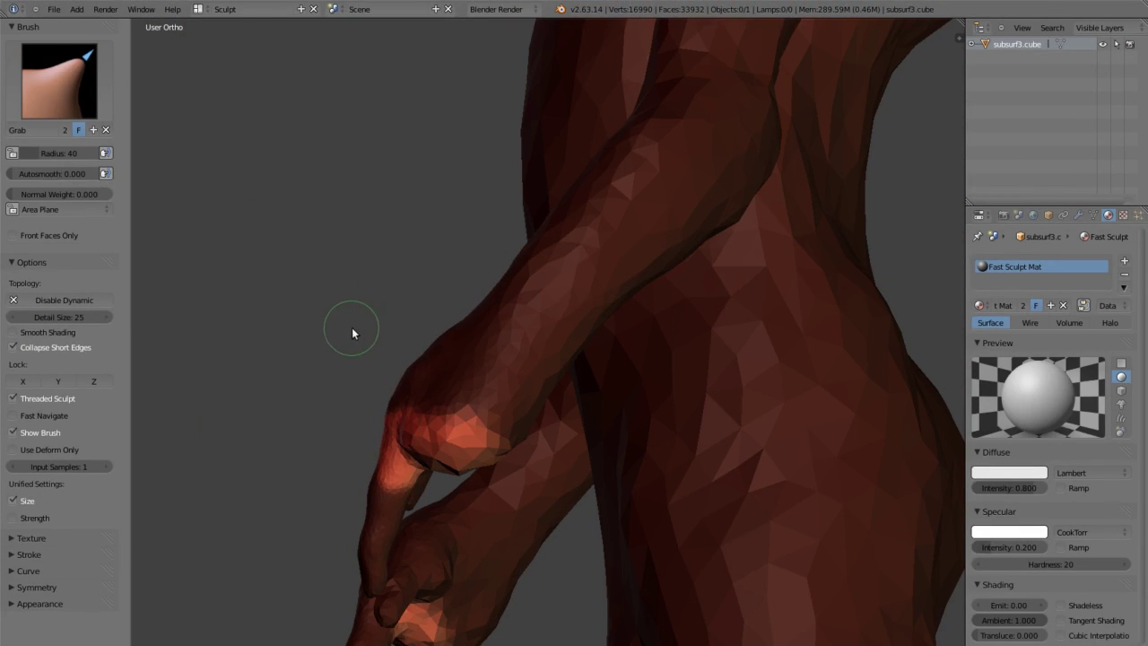
{"action": "key", "text": "g"}
{"action": "middle_click_drag", "start_coordinate": [356, 337], "coordinate": [312, 302]}
{"action": "mouse_move", "coordinate": [476, 390]}
{"action": "middle_mouse_down"}
{"action": "mouse_move", "coordinate": [539, 502]}
{"action": "mouse_move", "coordinate": [448, 325]}
{"action": "mouse_move", "coordinate": [430, 389]}
{"action": "mouse_move", "coordinate": [569, 328]}
{"action": "mouse_move", "coordinate": [334, 332]}
{"action": "mouse_move", "coordinate": [296, 269]}
{"action": "middle_mouse_up"}
{"action": "key", "text": "i"}
{"action": "scroll", "coordinate": [334, 332], "scroll_direction": "up", "scroll_amount": 3}
{"action": "left_click", "coordinate": [59, 81]}
{"action": "left_click", "coordinate": [171, 159]}
Step: Inflate the fingers, checking the hand from several angles
{"action": "mouse_move", "coordinate": [536, 473]}
{"action": "middle_mouse_down"}
{"action": "mouse_move", "coordinate": [515, 397]}
{"action": "mouse_move", "coordinate": [448, 341]}
{"action": "middle_mouse_up"}
{"action": "key", "text": "i"}
{"action": "scroll", "coordinate": [410, 308], "scroll_direction": "down", "scroll_amount": 5}
{"action": "scroll", "coordinate": [410, 307], "scroll_direction": "up", "scroll_amount": 5}
{"action": "mouse_move", "coordinate": [410, 308]}
{"action": "middle_mouse_down"}
{"action": "mouse_move", "coordinate": [549, 352]}
{"action": "mouse_move", "coordinate": [583, 488]}
{"action": "middle_mouse_up"}
{"action": "mouse_move", "coordinate": [609, 409]}
{"action": "middle_mouse_down"}
{"action": "mouse_move", "coordinate": [621, 458]}
{"action": "mouse_move", "coordinate": [626, 358]}
{"action": "mouse_move", "coordinate": [502, 269]}
{"action": "middle_mouse_up"}
Step: Refine the fingers from behind with Snake Hook and Grab brushes
{"action": "left_click", "coordinate": [59, 81]}
{"action": "left_click", "coordinate": [370, 297]}
{"action": "key", "text": "i"}
{"action": "mouse_move", "coordinate": [369, 297]}
{"action": "middle_mouse_down"}
{"action": "mouse_move", "coordinate": [546, 474]}
{"action": "mouse_move", "coordinate": [532, 345]}
{"action": "mouse_move", "coordinate": [439, 320]}
{"action": "mouse_move", "coordinate": [545, 388]}
{"action": "mouse_move", "coordinate": [460, 233]}
{"action": "mouse_move", "coordinate": [417, 370]}
{"action": "mouse_move", "coordinate": [575, 373]}
{"action": "mouse_move", "coordinate": [574, 439]}
{"action": "mouse_move", "coordinate": [587, 384]}
{"action": "mouse_move", "coordinate": [535, 440]}
{"action": "mouse_move", "coordinate": [421, 365]}
{"action": "mouse_move", "coordinate": [526, 487]}
{"action": "mouse_move", "coordinate": [474, 440]}
{"action": "mouse_move", "coordinate": [505, 335]}
{"action": "mouse_move", "coordinate": [553, 406]}
{"action": "mouse_move", "coordinate": [374, 482]}
{"action": "mouse_move", "coordinate": [595, 198]}
{"action": "mouse_move", "coordinate": [577, 254]}
{"action": "mouse_move", "coordinate": [663, 226]}
{"action": "mouse_move", "coordinate": [567, 259]}
{"action": "mouse_move", "coordinate": [683, 220]}
{"action": "mouse_move", "coordinate": [627, 269]}
{"action": "middle_mouse_up"}
{"action": "key", "text": "k"}
{"action": "key", "text": "g"}
{"action": "mouse_move", "coordinate": [381, 294]}
{"action": "middle_mouse_down"}
{"action": "mouse_move", "coordinate": [563, 346]}
{"action": "mouse_move", "coordinate": [597, 371]}
{"action": "mouse_move", "coordinate": [571, 407]}
{"action": "mouse_move", "coordinate": [561, 390]}
{"action": "mouse_move", "coordinate": [651, 469]}
{"action": "mouse_move", "coordinate": [556, 359]}
{"action": "middle_mouse_up"}
Step: Sculpt the chest, shoulder and collarbones with Clay Strips at radius 24
{"action": "left_click", "coordinate": [59, 81]}
{"action": "left_click", "coordinate": [174, 170]}
{"action": "mouse_move", "coordinate": [569, 295]}
{"action": "middle_mouse_down"}
{"action": "mouse_move", "coordinate": [463, 441]}
{"action": "mouse_move", "coordinate": [572, 335]}
{"action": "mouse_move", "coordinate": [552, 283]}
{"action": "mouse_move", "coordinate": [513, 342]}
{"action": "mouse_move", "coordinate": [694, 283]}
{"action": "mouse_move", "coordinate": [617, 321]}
{"action": "mouse_move", "coordinate": [654, 377]}
{"action": "mouse_move", "coordinate": [610, 410]}
{"action": "mouse_move", "coordinate": [460, 350]}
{"action": "middle_mouse_up"}
{"action": "scroll", "coordinate": [628, 376], "scroll_direction": "down", "scroll_amount": 4}
{"action": "mouse_move", "coordinate": [726, 330]}
{"action": "middle_mouse_down"}
{"action": "mouse_move", "coordinate": [554, 289]}
{"action": "mouse_move", "coordinate": [541, 389]}
{"action": "mouse_move", "coordinate": [569, 387]}
{"action": "mouse_move", "coordinate": [498, 320]}
{"action": "mouse_move", "coordinate": [636, 344]}
{"action": "middle_mouse_up"}
Step: From a frontal view, lower the dynamic topology Detail Size to 20
{"action": "scroll", "coordinate": [625, 339], "scroll_direction": "down", "scroll_amount": 3}
{"action": "middle_click_drag", "start_coordinate": [497, 415], "coordinate": [479, 404]}
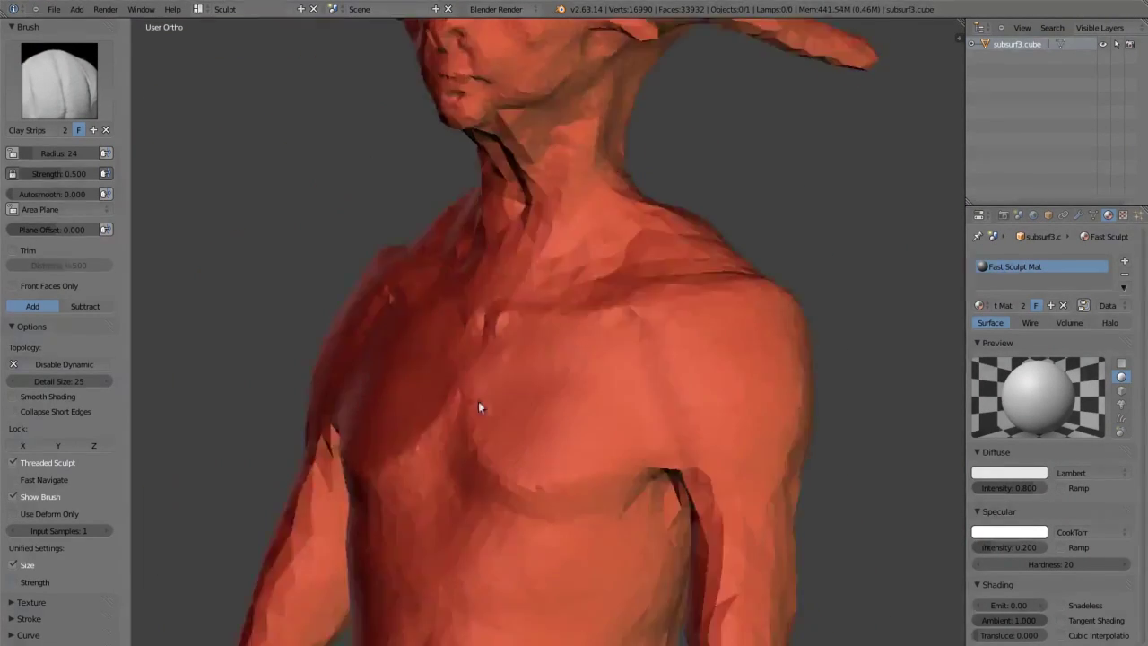
{"action": "scroll", "coordinate": [484, 467], "scroll_direction": "up", "scroll_amount": 3}
{"action": "middle_click_drag", "start_coordinate": [606, 506], "coordinate": [588, 502]}
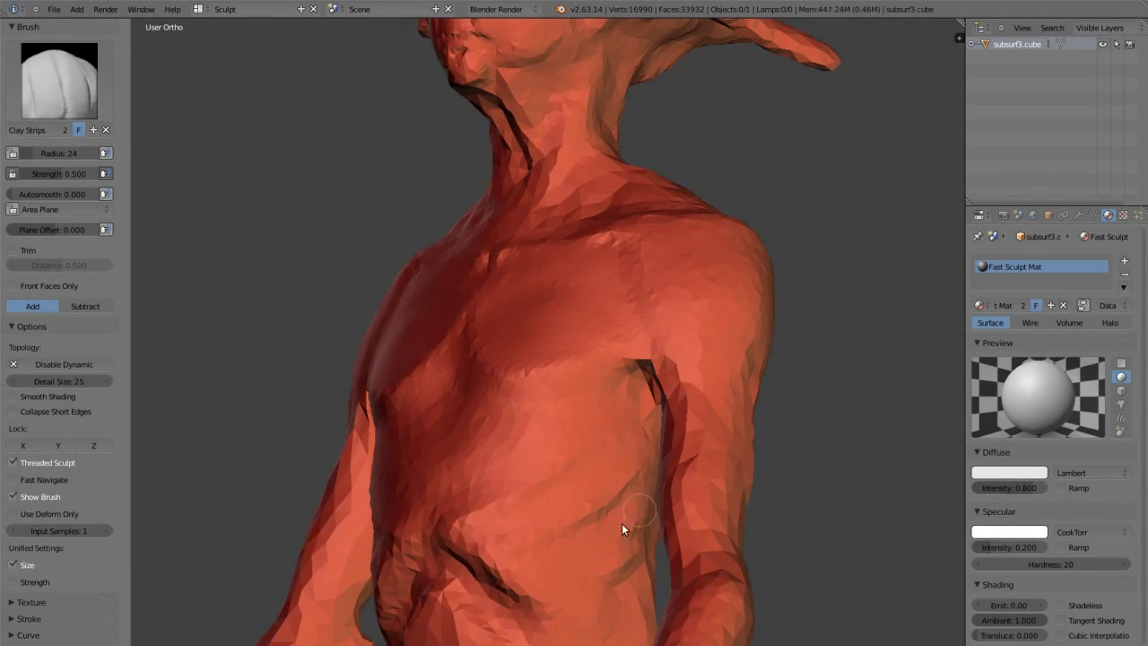
{"action": "scroll", "coordinate": [580, 594], "scroll_direction": "down", "scroll_amount": 3}
{"action": "middle_click_drag", "start_coordinate": [581, 594], "coordinate": [498, 482]}
{"action": "scroll", "coordinate": [494, 531], "scroll_direction": "up", "scroll_amount": 3}
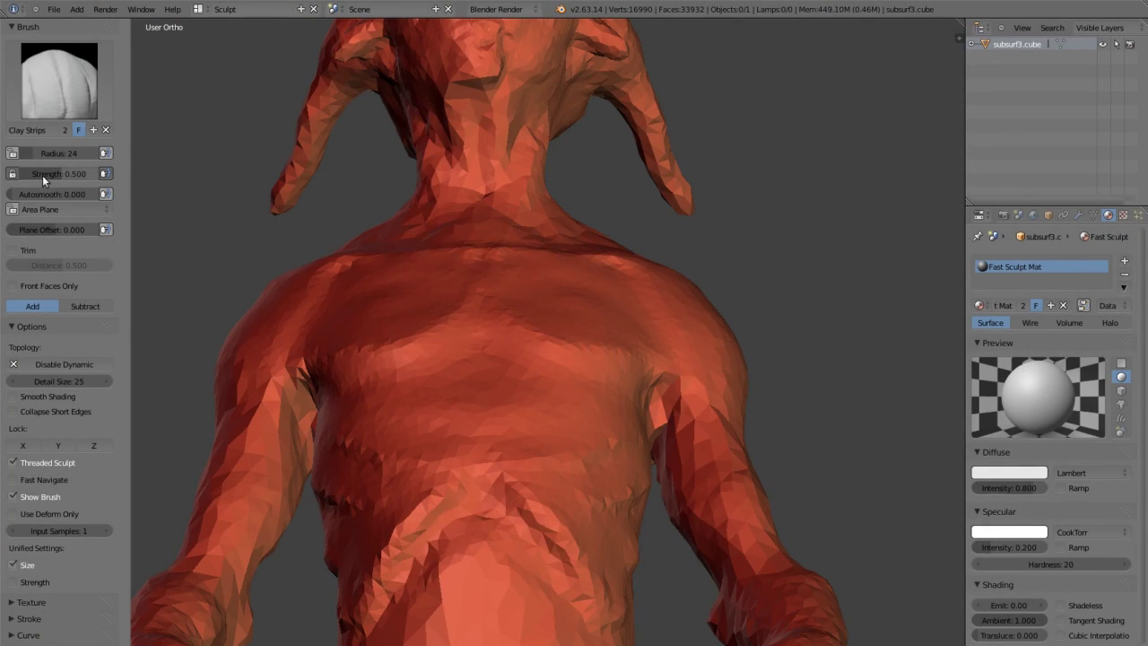
{"action": "scroll", "coordinate": [531, 496], "scroll_direction": "up", "scroll_amount": 2}
{"action": "scroll", "coordinate": [500, 471], "scroll_direction": "up", "scroll_amount": 2}
{"action": "scroll", "coordinate": [422, 487], "scroll_direction": "up", "scroll_amount": 2}
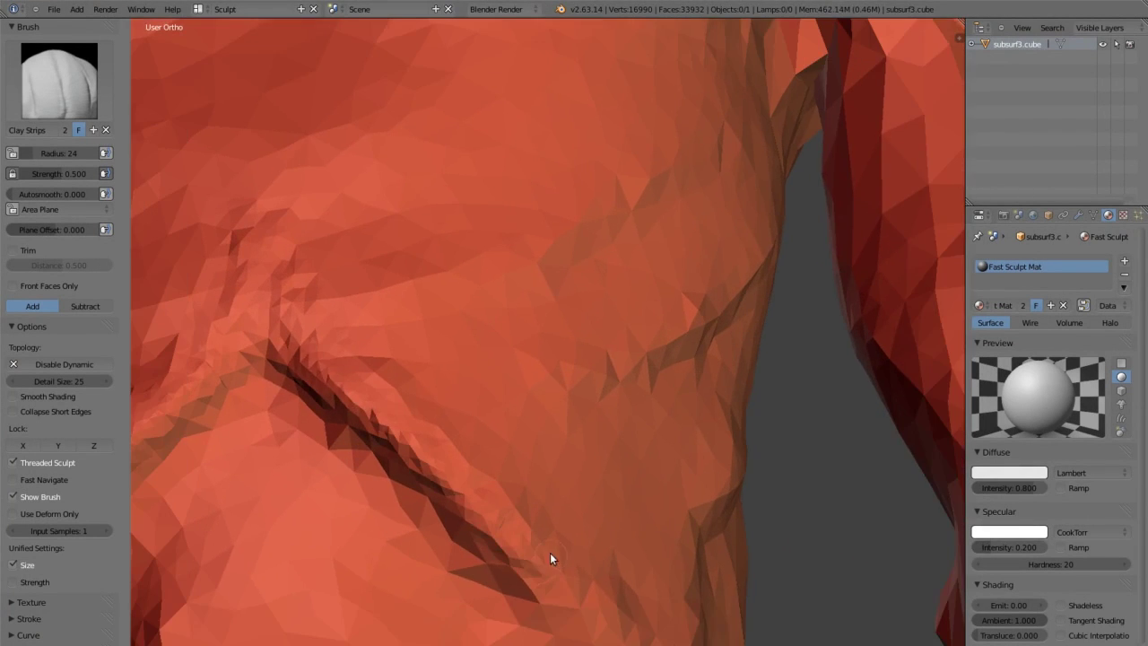
{"action": "scroll", "coordinate": [550, 556], "scroll_direction": "down", "scroll_amount": 1}
{"action": "left_click", "coordinate": [98, 382]}
{"action": "scroll", "coordinate": [332, 341], "scroll_direction": "down", "scroll_amount": 5}
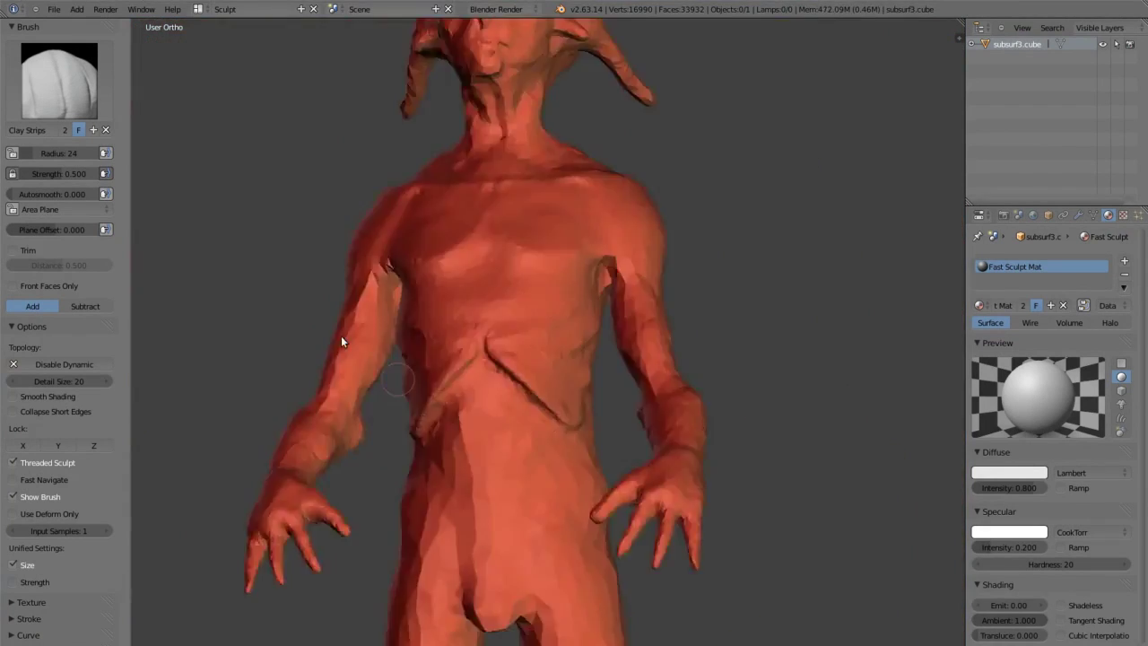
{"action": "scroll", "coordinate": [341, 336], "scroll_direction": "up", "scroll_amount": 3}
Step: Carve a vertical sternum crease down the middle of the torso
{"action": "left_click_drag", "start_coordinate": [632, 428], "coordinate": [628, 296]}
{"action": "scroll", "coordinate": [629, 296], "scroll_direction": "up", "scroll_amount": 3}
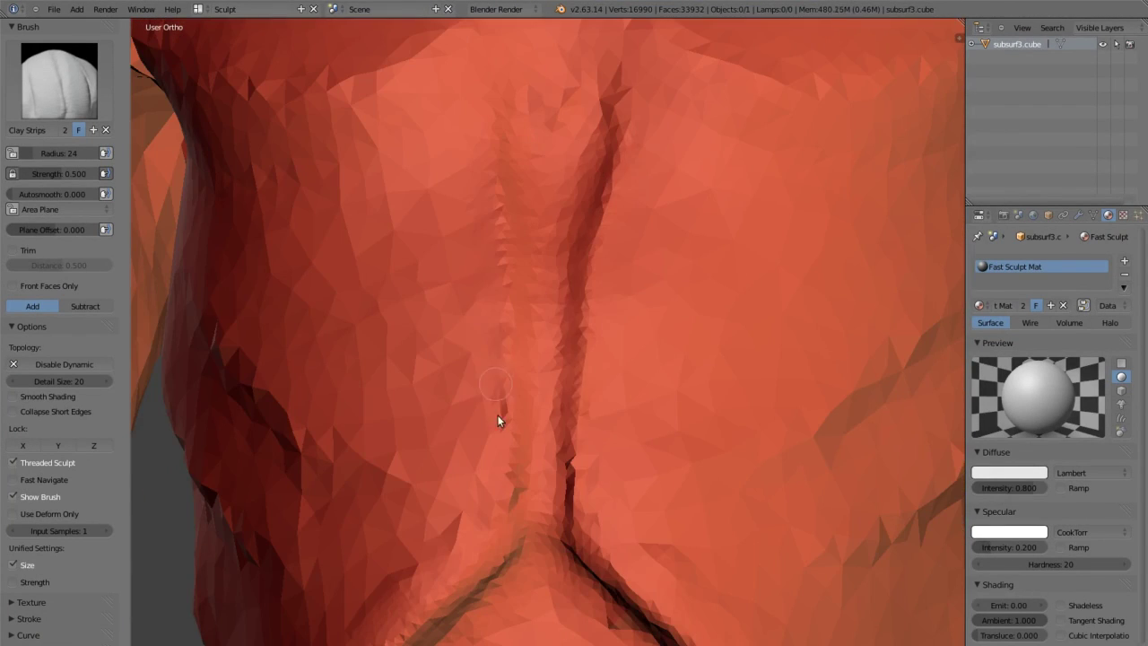
{"action": "scroll", "coordinate": [498, 269], "scroll_direction": "down", "scroll_amount": 2}
{"action": "scroll", "coordinate": [539, 242], "scroll_direction": "down", "scroll_amount": 2}
{"action": "scroll", "coordinate": [538, 269], "scroll_direction": "down", "scroll_amount": 3}
{"action": "mouse_move", "coordinate": [457, 282]}
{"action": "middle_mouse_down"}
{"action": "mouse_move", "coordinate": [637, 322]}
{"action": "mouse_move", "coordinate": [604, 278]}
{"action": "middle_mouse_up"}
{"action": "scroll", "coordinate": [712, 410], "scroll_direction": "up", "scroll_amount": 3}
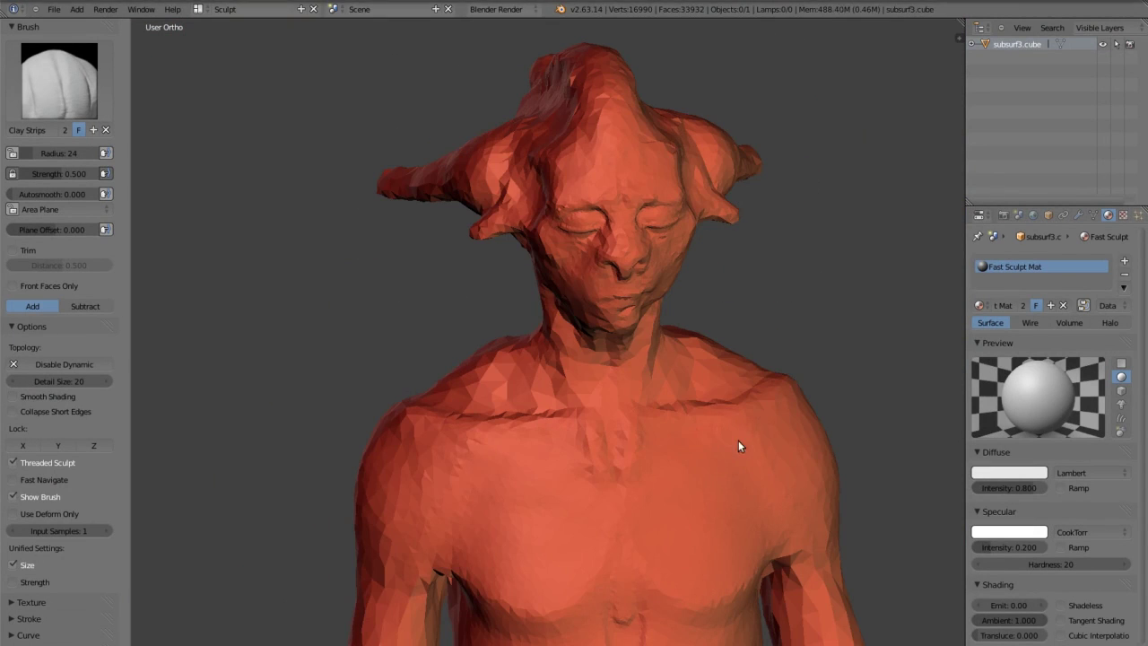
Step: Switch to perspective and inspect the rib creases from the back round to the chest
{"action": "mouse_move", "coordinate": [760, 383]}
{"action": "middle_mouse_down"}
{"action": "mouse_move", "coordinate": [673, 363]}
{"action": "mouse_move", "coordinate": [631, 404]}
{"action": "mouse_move", "coordinate": [709, 494]}
{"action": "mouse_move", "coordinate": [681, 404]}
{"action": "mouse_move", "coordinate": [487, 299]}
{"action": "mouse_move", "coordinate": [615, 436]}
{"action": "mouse_move", "coordinate": [574, 333]}
{"action": "middle_mouse_up"}
{"action": "key", "text": "KP_5"}
{"action": "scroll", "coordinate": [450, 444], "scroll_direction": "up", "scroll_amount": 2}
{"action": "mouse_move", "coordinate": [450, 444]}
{"action": "middle_mouse_down"}
{"action": "mouse_move", "coordinate": [647, 434]}
{"action": "mouse_move", "coordinate": [639, 293]}
{"action": "mouse_move", "coordinate": [548, 408]}
{"action": "mouse_move", "coordinate": [651, 484]}
{"action": "mouse_move", "coordinate": [661, 387]}
{"action": "mouse_move", "coordinate": [676, 381]}
{"action": "mouse_move", "coordinate": [700, 415]}
{"action": "mouse_move", "coordinate": [425, 422]}
{"action": "mouse_move", "coordinate": [574, 249]}
{"action": "mouse_move", "coordinate": [500, 488]}
{"action": "mouse_move", "coordinate": [436, 423]}
{"action": "mouse_move", "coordinate": [376, 402]}
{"action": "mouse_move", "coordinate": [440, 336]}
{"action": "mouse_move", "coordinate": [436, 364]}
{"action": "mouse_move", "coordinate": [436, 215]}
{"action": "middle_mouse_up"}
{"action": "scroll", "coordinate": [709, 469], "scroll_direction": "down", "scroll_amount": 5}
{"action": "scroll", "coordinate": [654, 407], "scroll_direction": "up", "scroll_amount": 3}
{"action": "scroll", "coordinate": [356, 313], "scroll_direction": "up", "scroll_amount": 3}
Step: Check the head, neck and chest from front and back, and activate the Grab brush
{"action": "mouse_move", "coordinate": [356, 313]}
{"action": "middle_mouse_down"}
{"action": "mouse_move", "coordinate": [443, 387]}
{"action": "mouse_move", "coordinate": [423, 279]}
{"action": "mouse_move", "coordinate": [628, 463]}
{"action": "mouse_move", "coordinate": [535, 415]}
{"action": "mouse_move", "coordinate": [477, 416]}
{"action": "mouse_move", "coordinate": [545, 464]}
{"action": "mouse_move", "coordinate": [692, 390]}
{"action": "mouse_move", "coordinate": [599, 385]}
{"action": "mouse_move", "coordinate": [561, 349]}
{"action": "mouse_move", "coordinate": [694, 338]}
{"action": "mouse_move", "coordinate": [574, 351]}
{"action": "mouse_move", "coordinate": [714, 359]}
{"action": "mouse_move", "coordinate": [546, 544]}
{"action": "mouse_move", "coordinate": [607, 385]}
{"action": "mouse_move", "coordinate": [456, 377]}
{"action": "middle_mouse_up"}
{"action": "mouse_move", "coordinate": [476, 544]}
{"action": "middle_mouse_down"}
{"action": "mouse_move", "coordinate": [553, 494]}
{"action": "mouse_move", "coordinate": [476, 473]}
{"action": "middle_mouse_up"}
{"action": "scroll", "coordinate": [397, 405], "scroll_direction": "down", "scroll_amount": 5}
{"action": "mouse_move", "coordinate": [397, 405]}
{"action": "middle_mouse_down"}
{"action": "mouse_move", "coordinate": [483, 417]}
{"action": "mouse_move", "coordinate": [455, 350]}
{"action": "mouse_move", "coordinate": [468, 327]}
{"action": "mouse_move", "coordinate": [600, 397]}
{"action": "mouse_move", "coordinate": [431, 363]}
{"action": "mouse_move", "coordinate": [594, 346]}
{"action": "mouse_move", "coordinate": [561, 316]}
{"action": "mouse_move", "coordinate": [624, 399]}
{"action": "mouse_move", "coordinate": [520, 341]}
{"action": "mouse_move", "coordinate": [598, 398]}
{"action": "mouse_move", "coordinate": [491, 306]}
{"action": "mouse_move", "coordinate": [536, 321]}
{"action": "mouse_move", "coordinate": [500, 357]}
{"action": "middle_mouse_up"}
{"action": "key", "text": "g"}
{"action": "scroll", "coordinate": [490, 306], "scroll_direction": "up", "scroll_amount": 4}
Step: Snap to the Right Ortho view and enlarge the Grab brush radius to 150
{"action": "scroll", "coordinate": [491, 312], "scroll_direction": "down", "scroll_amount": 5}
{"action": "key", "text": "KP_3"}
{"action": "key", "text": "f"}
{"action": "left_click", "coordinate": [559, 408]}
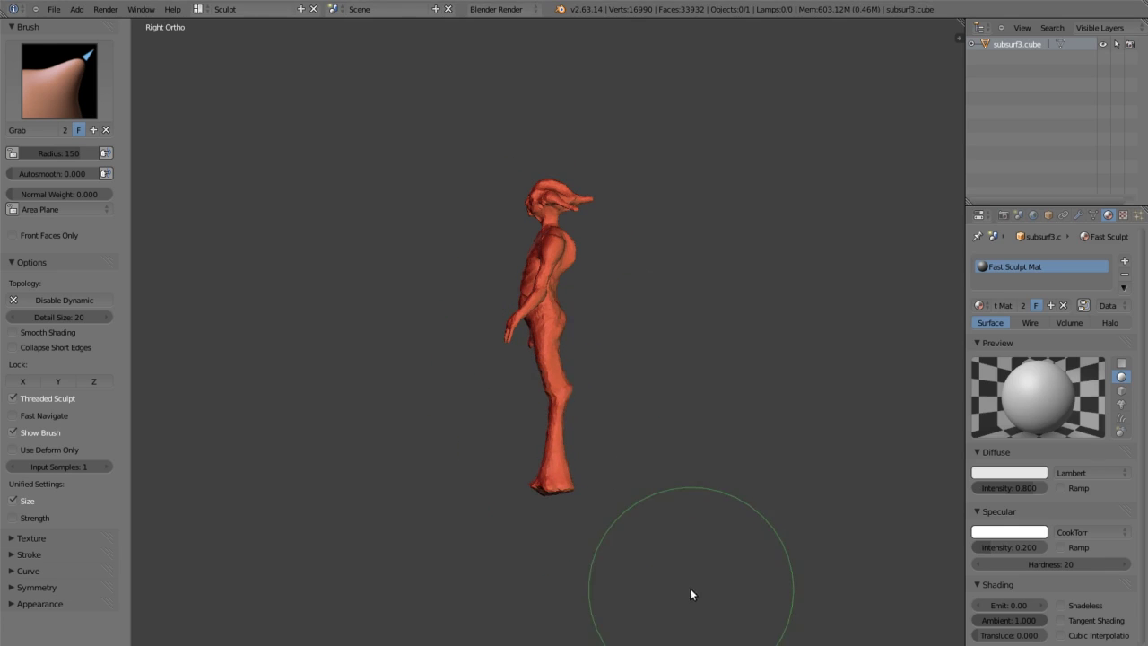
{"action": "mouse_move", "coordinate": [559, 456]}
{"action": "middle_mouse_down"}
{"action": "mouse_move", "coordinate": [489, 335]}
{"action": "mouse_move", "coordinate": [612, 399]}
{"action": "mouse_move", "coordinate": [620, 488]}
{"action": "middle_mouse_up"}
{"action": "scroll", "coordinate": [612, 399], "scroll_direction": "up", "scroll_amount": 2}
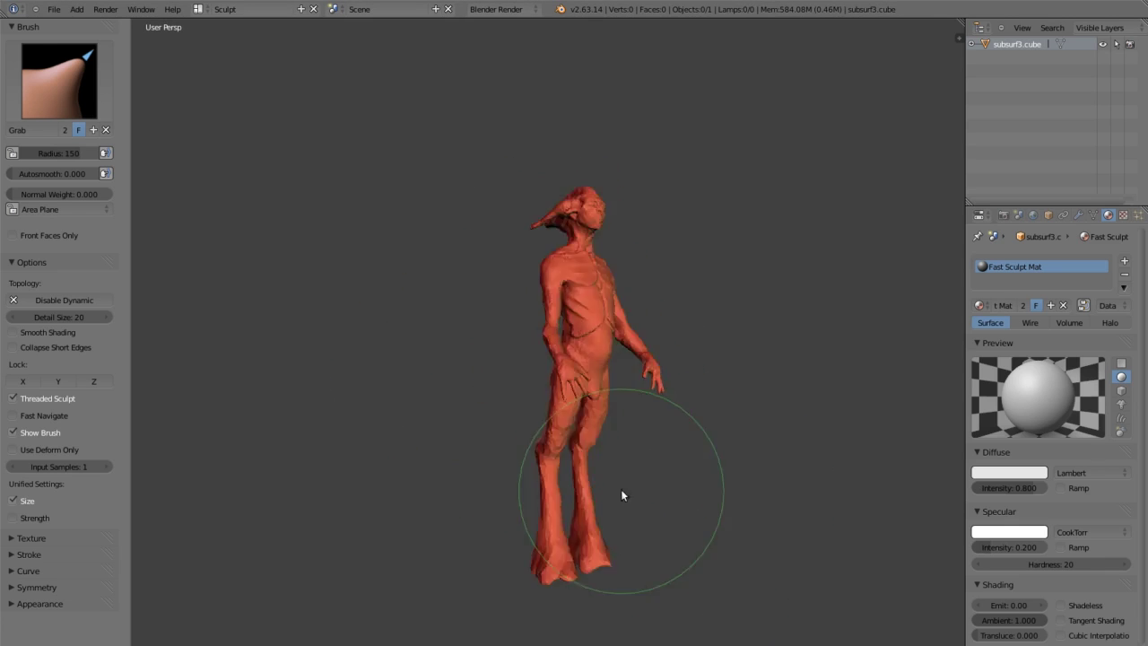
{"action": "scroll", "coordinate": [445, 326], "scroll_direction": "up", "scroll_amount": 3}
Step: Shrink the Grab radius to 92 and push the torso's side profile into shape
{"action": "key", "text": "f"}
{"action": "left_click", "coordinate": [463, 366]}
{"action": "mouse_move", "coordinate": [464, 367]}
{"action": "middle_mouse_down"}
{"action": "mouse_move", "coordinate": [584, 277]}
{"action": "mouse_move", "coordinate": [628, 423]}
{"action": "mouse_move", "coordinate": [397, 359]}
{"action": "mouse_move", "coordinate": [624, 267]}
{"action": "mouse_move", "coordinate": [664, 230]}
{"action": "mouse_move", "coordinate": [579, 303]}
{"action": "mouse_move", "coordinate": [691, 329]}
{"action": "mouse_move", "coordinate": [544, 381]}
{"action": "mouse_move", "coordinate": [657, 386]}
{"action": "mouse_move", "coordinate": [425, 361]}
{"action": "mouse_move", "coordinate": [394, 432]}
{"action": "mouse_move", "coordinate": [689, 393]}
{"action": "mouse_move", "coordinate": [394, 374]}
{"action": "mouse_move", "coordinate": [604, 346]}
{"action": "mouse_move", "coordinate": [438, 367]}
{"action": "mouse_move", "coordinate": [646, 313]}
{"action": "mouse_move", "coordinate": [574, 308]}
{"action": "mouse_move", "coordinate": [592, 350]}
{"action": "mouse_move", "coordinate": [492, 345]}
{"action": "middle_mouse_up"}
{"action": "key", "text": "c"}
Step: From the right side view, pull the hips and legs with Grab to flare the lower legs
{"action": "mouse_move", "coordinate": [521, 291]}
{"action": "middle_mouse_down"}
{"action": "mouse_move", "coordinate": [528, 390]}
{"action": "mouse_move", "coordinate": [474, 307]}
{"action": "middle_mouse_up"}
{"action": "key", "text": "KP_3"}
{"action": "scroll", "coordinate": [593, 531], "scroll_direction": "down", "scroll_amount": 3}
{"action": "key", "text": "g"}
{"action": "mouse_move", "coordinate": [568, 480]}
{"action": "middle_mouse_down"}
{"action": "mouse_move", "coordinate": [491, 264]}
{"action": "mouse_move", "coordinate": [513, 394]}
{"action": "mouse_move", "coordinate": [520, 326]}
{"action": "middle_mouse_up"}
{"action": "key", "text": "KP_3"}
{"action": "scroll", "coordinate": [538, 359], "scroll_direction": "down", "scroll_amount": 2}
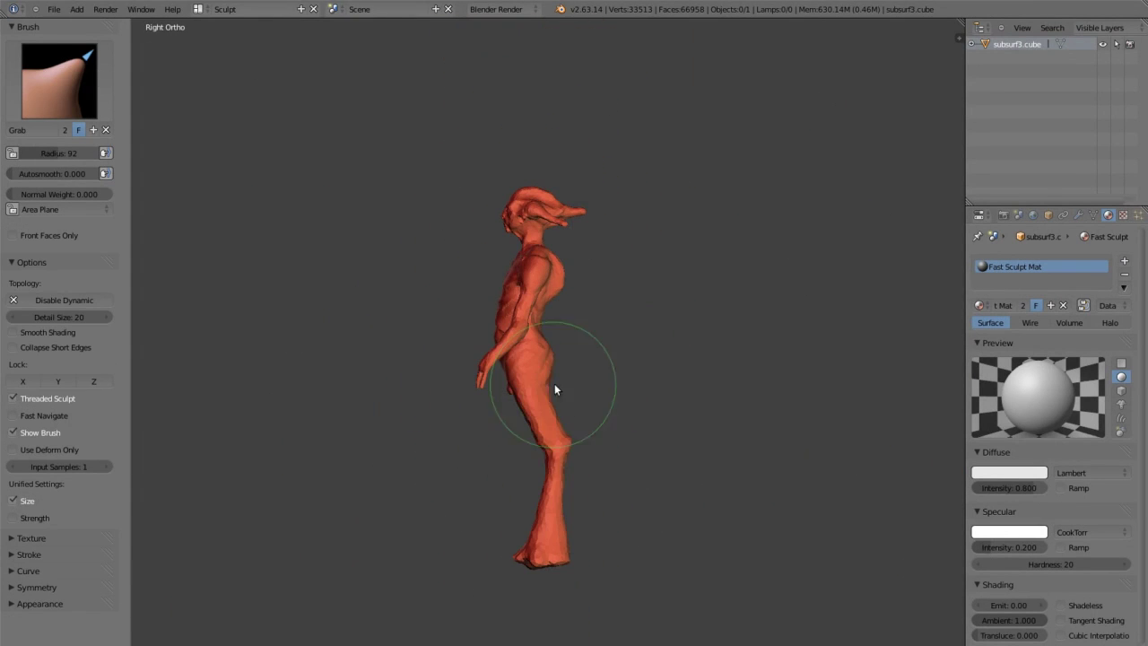
{"action": "scroll", "coordinate": [705, 581], "scroll_direction": "down", "scroll_amount": 2}
Step: Switch to the Clay Strips brush from the side view to add final body detail
{"action": "middle_click_drag", "start_coordinate": [705, 587], "coordinate": [658, 461]}
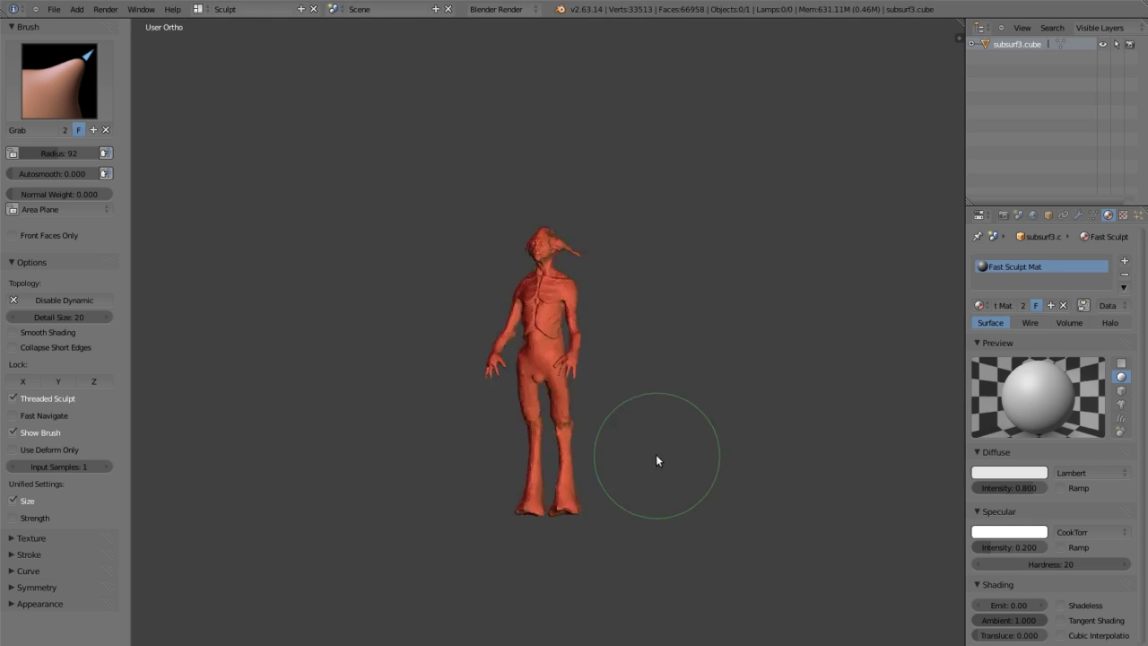
{"action": "key", "text": "KP_3"}
{"action": "scroll", "coordinate": [538, 449], "scroll_direction": "up", "scroll_amount": 3}
{"action": "middle_click_drag", "start_coordinate": [487, 436], "coordinate": [436, 358]}
{"action": "scroll", "coordinate": [579, 327], "scroll_direction": "up", "scroll_amount": 2}
{"action": "middle_click_drag", "start_coordinate": [580, 327], "coordinate": [555, 322]}
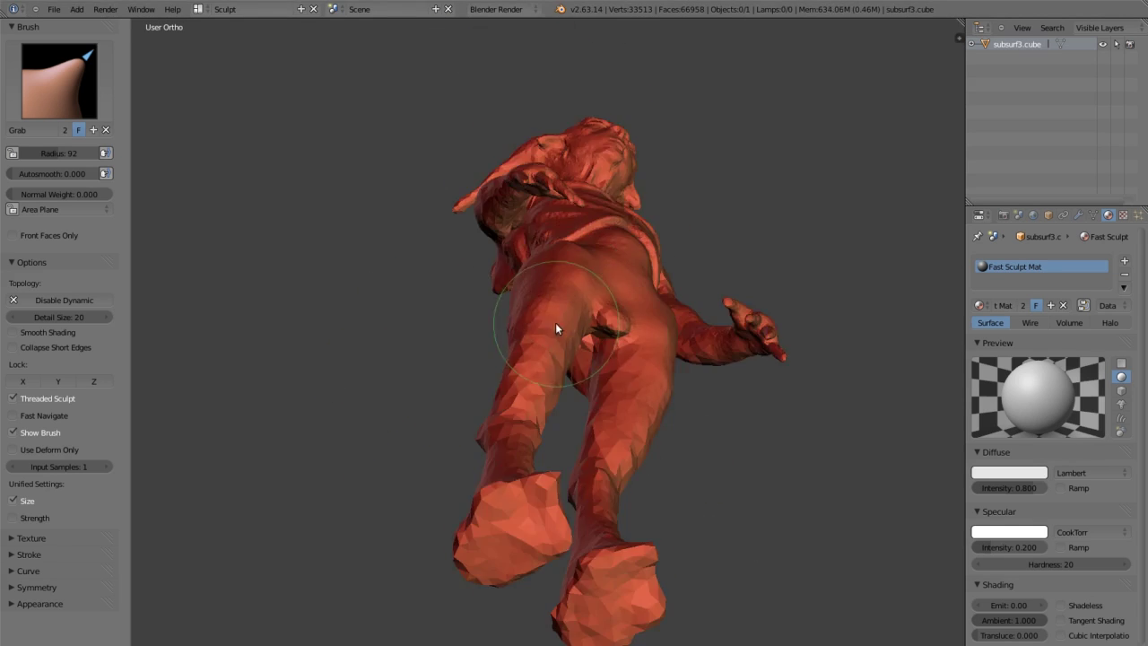
{"action": "key", "text": "KP_3"}
{"action": "scroll", "coordinate": [340, 195], "scroll_direction": "down", "scroll_amount": 3}
{"action": "key", "text": "c"}
{"action": "scroll", "coordinate": [489, 394], "scroll_direction": "up", "scroll_amount": 3}
{"action": "mouse_move", "coordinate": [490, 394]}
{"action": "middle_mouse_down"}
{"action": "mouse_move", "coordinate": [555, 384]}
{"action": "mouse_move", "coordinate": [585, 462]}
{"action": "mouse_move", "coordinate": [377, 420]}
{"action": "mouse_move", "coordinate": [521, 370]}
{"action": "mouse_move", "coordinate": [457, 239]}
{"action": "mouse_move", "coordinate": [614, 494]}
{"action": "mouse_move", "coordinate": [535, 303]}
{"action": "mouse_move", "coordinate": [549, 260]}
{"action": "middle_mouse_up"}
Step: Sculpt the back and shoulder muscles, checking the knees and feet from low angles
{"action": "scroll", "coordinate": [548, 260], "scroll_direction": "down", "scroll_amount": 2}
{"action": "mouse_move", "coordinate": [602, 329]}
{"action": "middle_mouse_down"}
{"action": "mouse_move", "coordinate": [530, 266]}
{"action": "mouse_move", "coordinate": [622, 381]}
{"action": "mouse_move", "coordinate": [644, 242]}
{"action": "mouse_move", "coordinate": [648, 330]}
{"action": "mouse_move", "coordinate": [475, 400]}
{"action": "mouse_move", "coordinate": [358, 387]}
{"action": "mouse_move", "coordinate": [455, 310]}
{"action": "mouse_move", "coordinate": [517, 226]}
{"action": "mouse_move", "coordinate": [543, 211]}
{"action": "mouse_move", "coordinate": [756, 213]}
{"action": "mouse_move", "coordinate": [527, 403]}
{"action": "middle_mouse_up"}
{"action": "scroll", "coordinate": [756, 213], "scroll_direction": "down", "scroll_amount": 2}
{"action": "scroll", "coordinate": [527, 403], "scroll_direction": "up", "scroll_amount": 4}
{"action": "mouse_move", "coordinate": [710, 426]}
{"action": "middle_mouse_down"}
{"action": "mouse_move", "coordinate": [530, 311]}
{"action": "mouse_move", "coordinate": [622, 493]}
{"action": "mouse_move", "coordinate": [538, 318]}
{"action": "mouse_move", "coordinate": [548, 366]}
{"action": "mouse_move", "coordinate": [475, 420]}
{"action": "mouse_move", "coordinate": [494, 437]}
{"action": "mouse_move", "coordinate": [525, 367]}
{"action": "middle_mouse_up"}
{"action": "scroll", "coordinate": [539, 318], "scroll_direction": "down", "scroll_amount": 2}
{"action": "scroll", "coordinate": [475, 420], "scroll_direction": "up", "scroll_amount": 3}
{"action": "scroll", "coordinate": [475, 415], "scroll_direction": "down", "scroll_amount": 2}
{"action": "scroll", "coordinate": [551, 297], "scroll_direction": "down", "scroll_amount": 2}
{"action": "scroll", "coordinate": [648, 336], "scroll_direction": "up", "scroll_amount": 3}
{"action": "mouse_move", "coordinate": [550, 297]}
{"action": "middle_mouse_down"}
{"action": "mouse_move", "coordinate": [648, 335]}
{"action": "mouse_move", "coordinate": [673, 374]}
{"action": "mouse_move", "coordinate": [609, 310]}
{"action": "mouse_move", "coordinate": [562, 391]}
{"action": "mouse_move", "coordinate": [622, 333]}
{"action": "mouse_move", "coordinate": [513, 395]}
{"action": "mouse_move", "coordinate": [461, 334]}
{"action": "mouse_move", "coordinate": [469, 299]}
{"action": "mouse_move", "coordinate": [611, 363]}
{"action": "mouse_move", "coordinate": [481, 374]}
{"action": "mouse_move", "coordinate": [422, 341]}
{"action": "middle_mouse_up"}
{"action": "scroll", "coordinate": [611, 362], "scroll_direction": "down", "scroll_amount": 3}
{"action": "scroll", "coordinate": [377, 470], "scroll_direction": "up", "scroll_amount": 5}
Step: Review the finished torso from the side and the whole figure from the front
{"action": "mouse_move", "coordinate": [377, 469]}
{"action": "middle_mouse_down"}
{"action": "mouse_move", "coordinate": [509, 446]}
{"action": "mouse_move", "coordinate": [405, 395]}
{"action": "mouse_move", "coordinate": [402, 502]}
{"action": "mouse_move", "coordinate": [550, 304]}
{"action": "mouse_move", "coordinate": [558, 273]}
{"action": "mouse_move", "coordinate": [569, 402]}
{"action": "mouse_move", "coordinate": [523, 306]}
{"action": "mouse_move", "coordinate": [473, 338]}
{"action": "mouse_move", "coordinate": [576, 299]}
{"action": "mouse_move", "coordinate": [368, 299]}
{"action": "mouse_move", "coordinate": [292, 379]}
{"action": "mouse_move", "coordinate": [420, 435]}
{"action": "mouse_move", "coordinate": [423, 185]}
{"action": "mouse_move", "coordinate": [464, 402]}
{"action": "mouse_move", "coordinate": [553, 440]}
{"action": "middle_mouse_up"}
{"action": "scroll", "coordinate": [473, 338], "scroll_direction": "up", "scroll_amount": 4}
{"action": "mouse_move", "coordinate": [569, 350]}
{"action": "middle_mouse_down"}
{"action": "mouse_move", "coordinate": [555, 590]}
{"action": "mouse_move", "coordinate": [461, 336]}
{"action": "mouse_move", "coordinate": [569, 305]}
{"action": "mouse_move", "coordinate": [495, 397]}
{"action": "mouse_move", "coordinate": [434, 420]}
{"action": "mouse_move", "coordinate": [523, 383]}
{"action": "mouse_move", "coordinate": [449, 377]}
{"action": "middle_mouse_up"}
{"action": "scroll", "coordinate": [495, 397], "scroll_direction": "down", "scroll_amount": 4}
{"action": "scroll", "coordinate": [496, 395], "scroll_direction": "up", "scroll_amount": 3}
{"action": "scroll", "coordinate": [523, 383], "scroll_direction": "down", "scroll_amount": 3}
{"action": "scroll", "coordinate": [449, 377], "scroll_direction": "up", "scroll_amount": 2}
Step: Disable dynamic topology, leaving 110014 faces, and return to Object Mode
{"action": "left_click", "coordinate": [71, 360]}
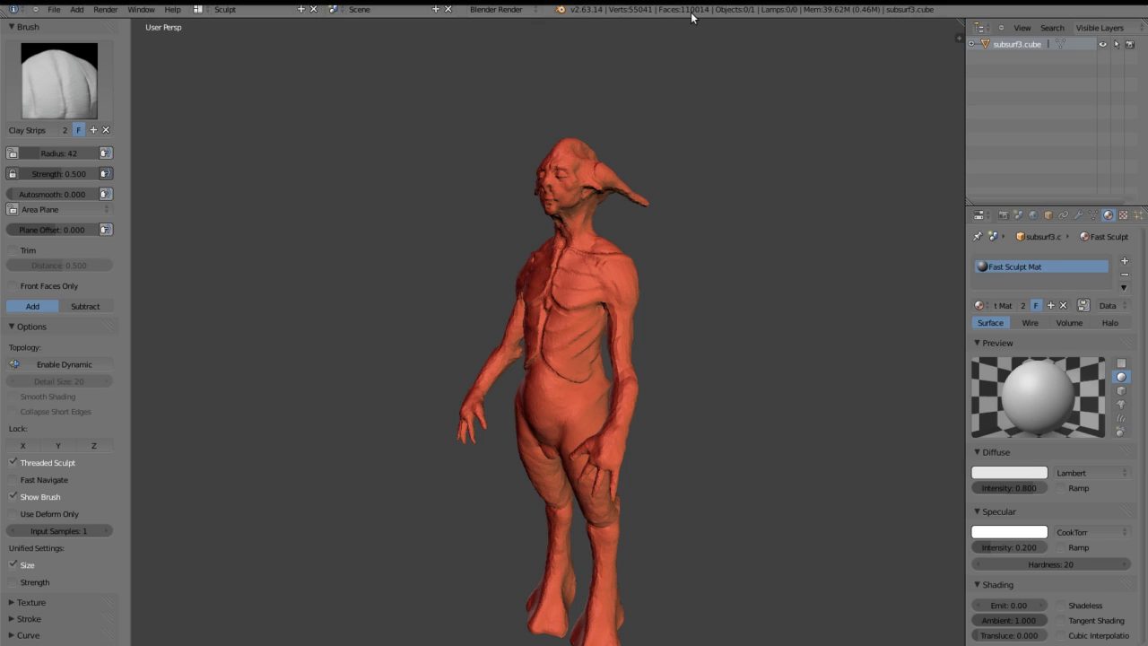
{"action": "key", "text": "Tab"}
{"action": "key", "text": "Tab"}
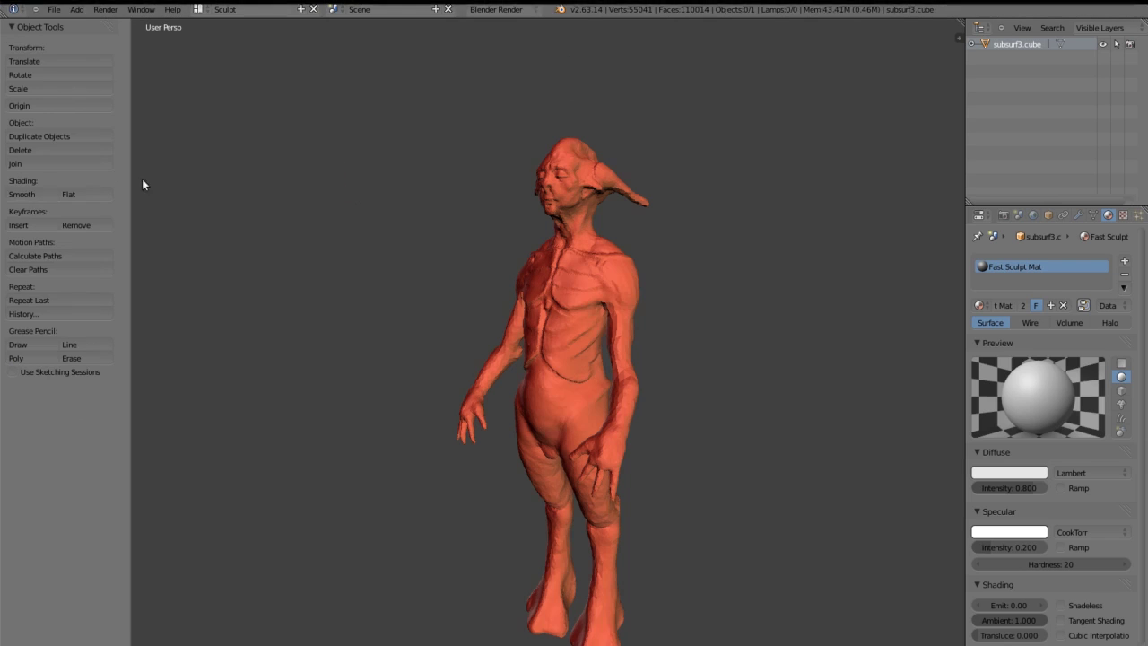
{"action": "scroll", "coordinate": [570, 290], "scroll_direction": "up", "scroll_amount": 4}
{"action": "scroll", "coordinate": [616, 326], "scroll_direction": "down", "scroll_amount": 3}
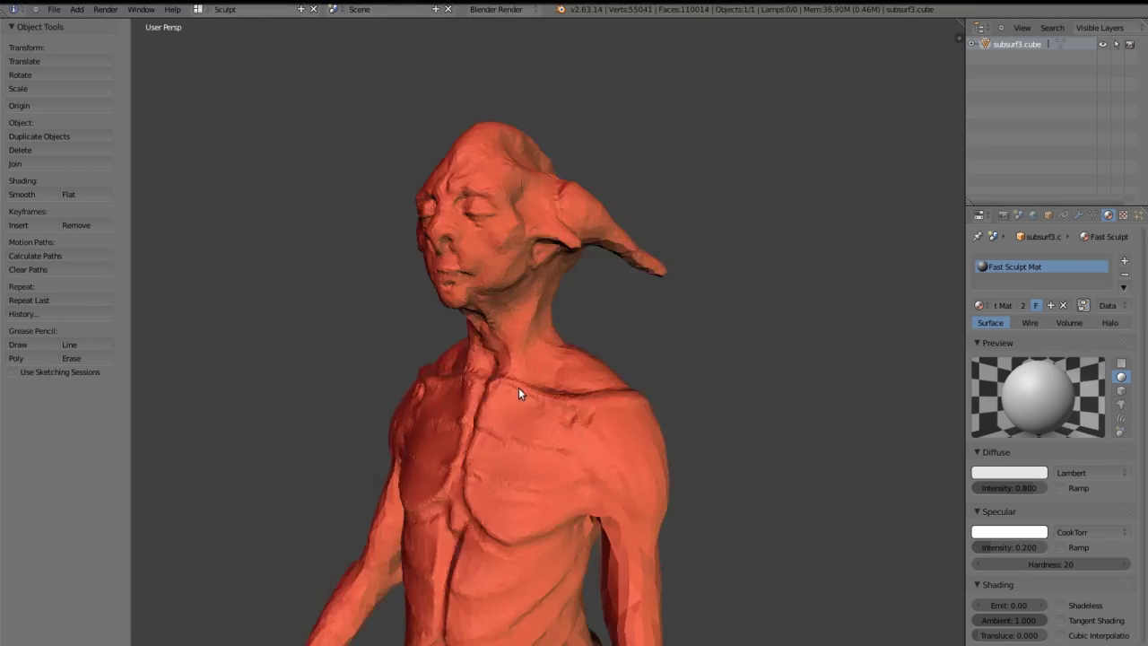